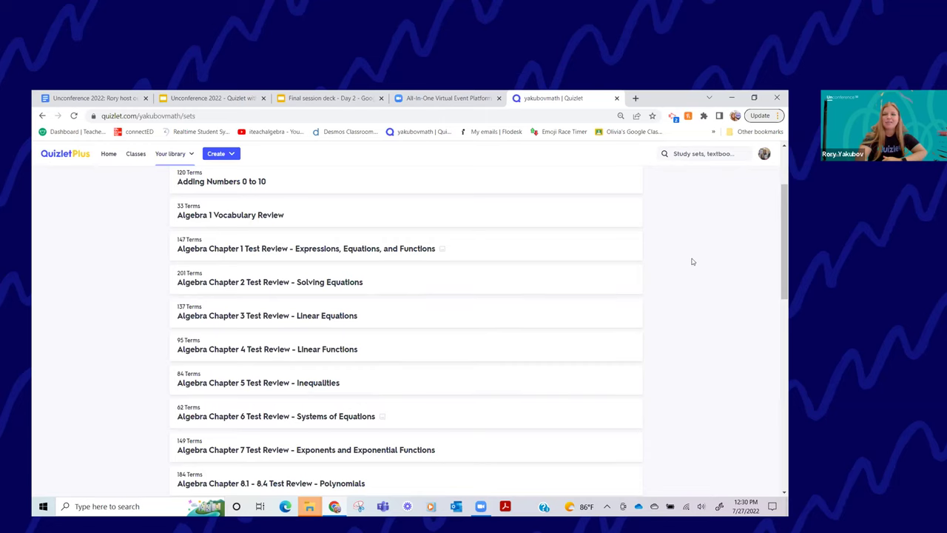
# Look through the library's study sets, from the Algebra chapter and quiz reviews past the Geometry sets to the numbered lesson sets.
pyautogui.scroll(-3, 692, 261)
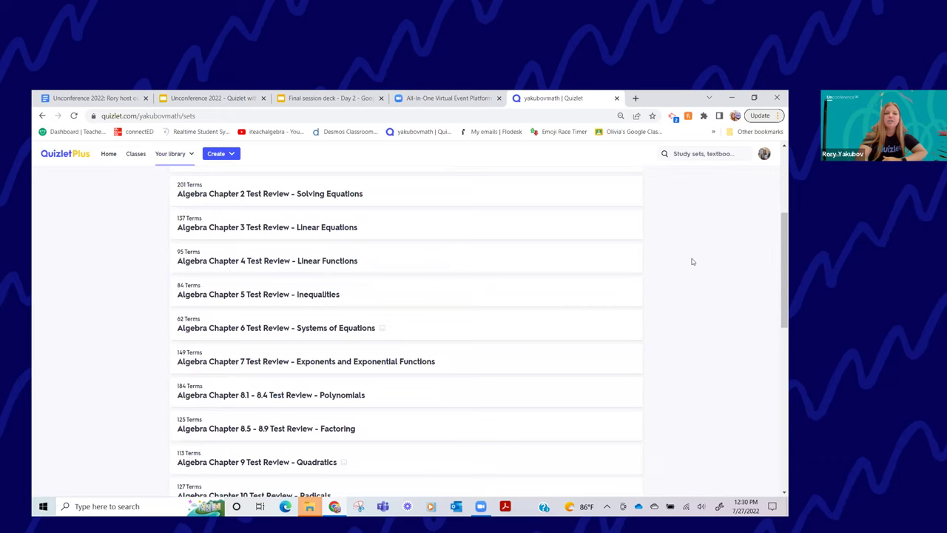
pyautogui.scroll(-5, 693, 262)
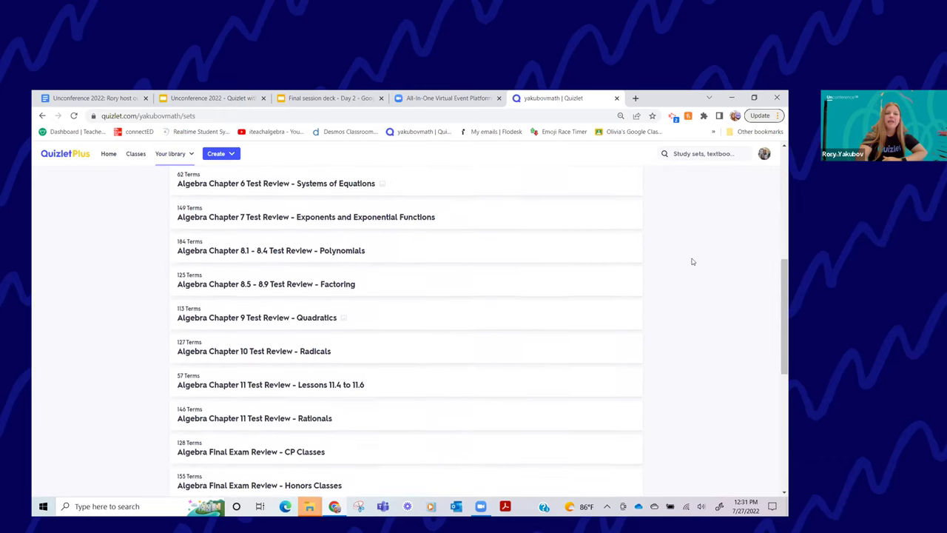
pyautogui.scroll(-4, 693, 261)
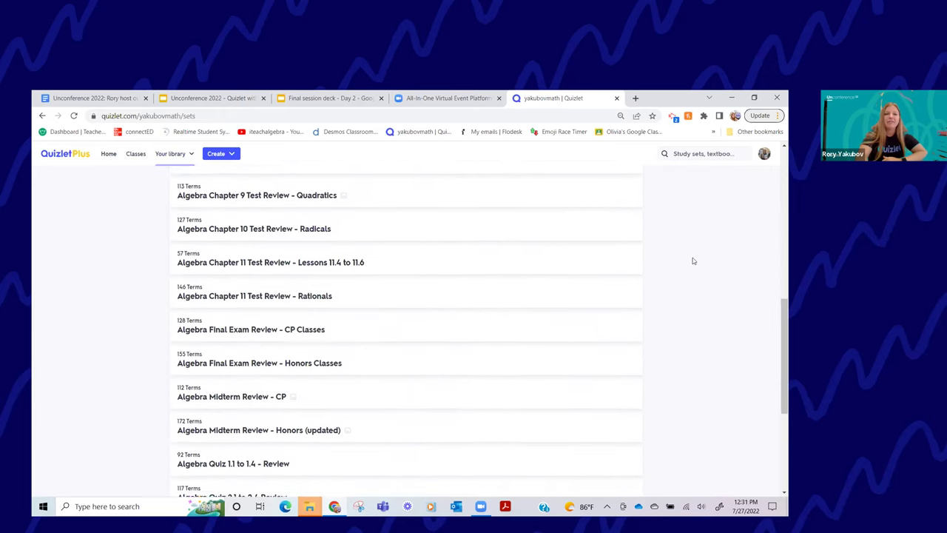
pyautogui.scroll(-1, 373, 287)
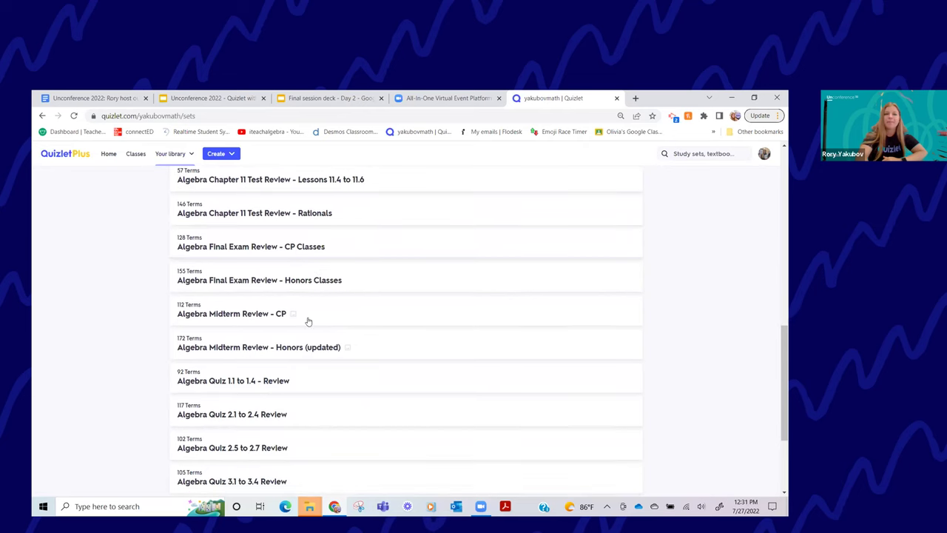
pyautogui.scroll(-4, 321, 270)
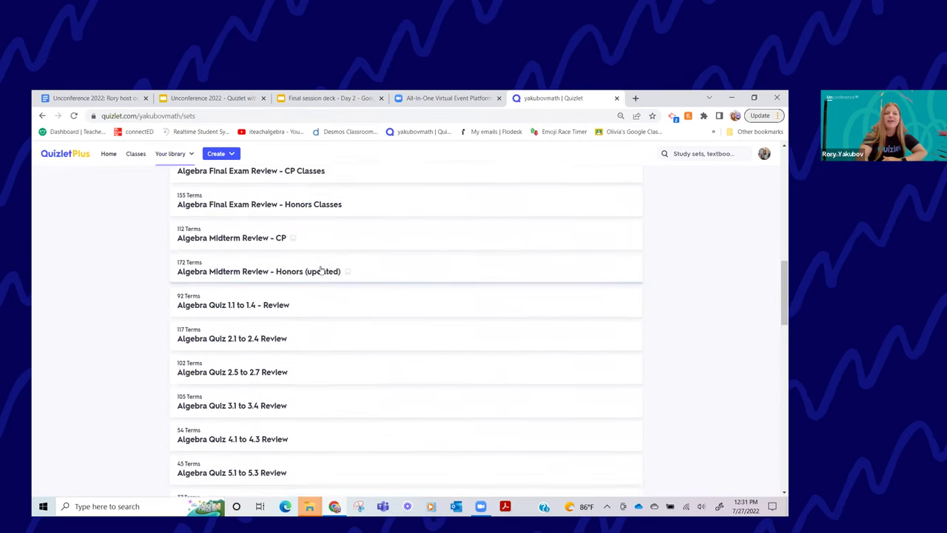
pyautogui.scroll(-1, 244, 295)
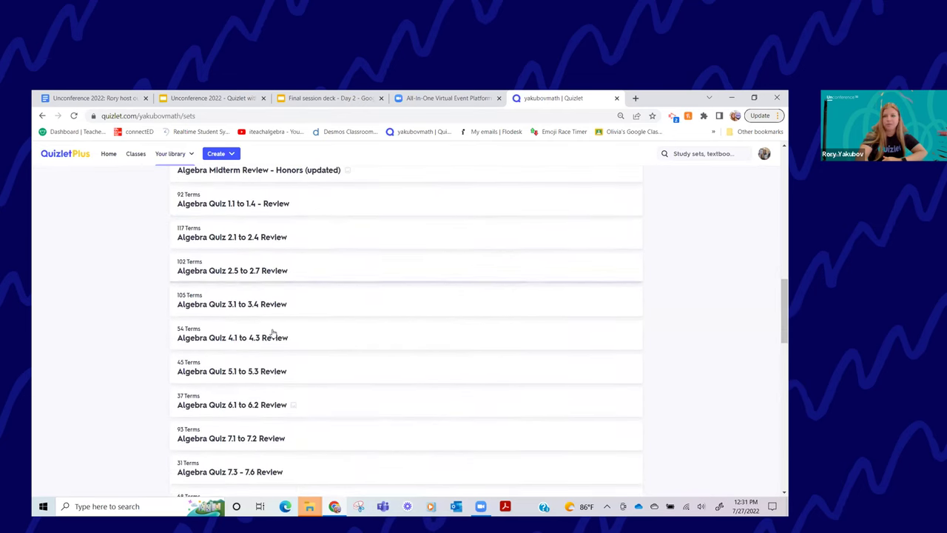
pyautogui.scroll(-5, 272, 333)
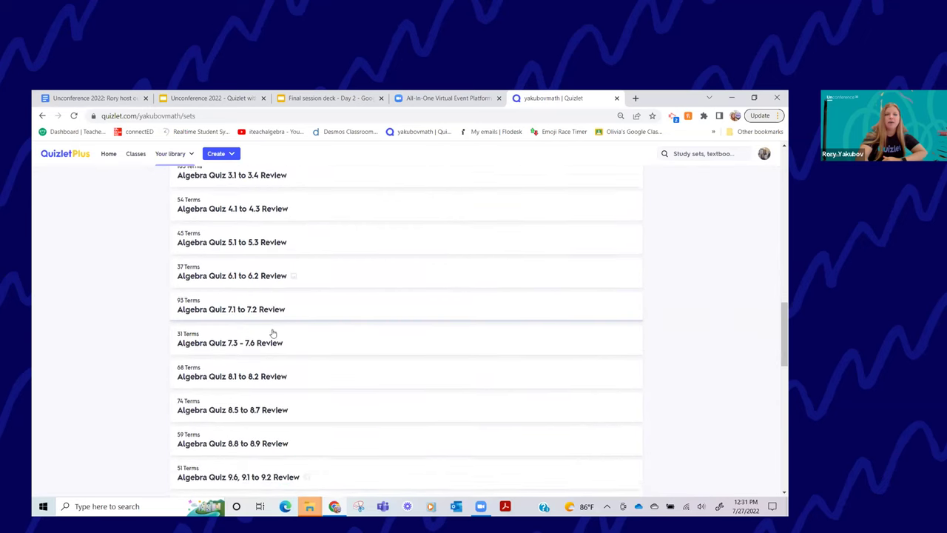
pyautogui.scroll(-6, 272, 333)
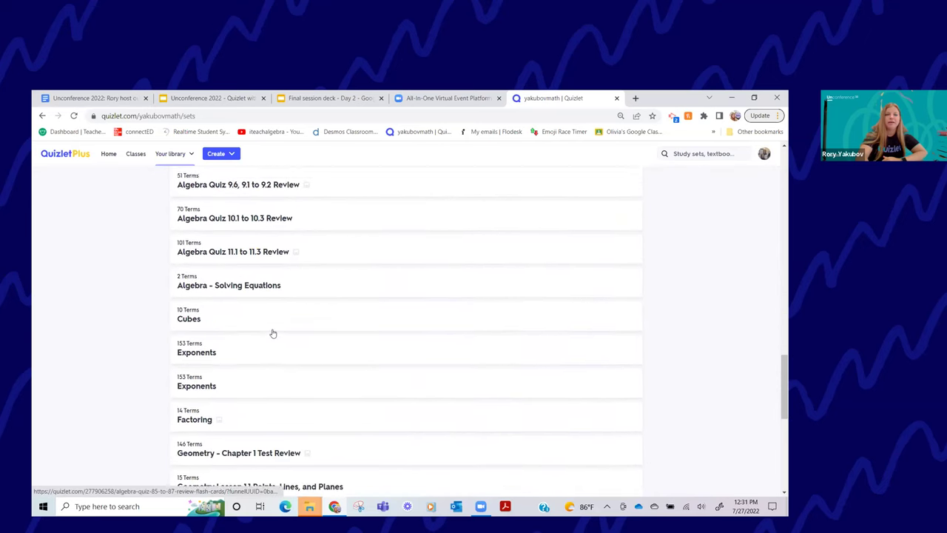
pyautogui.scroll(-6, 272, 333)
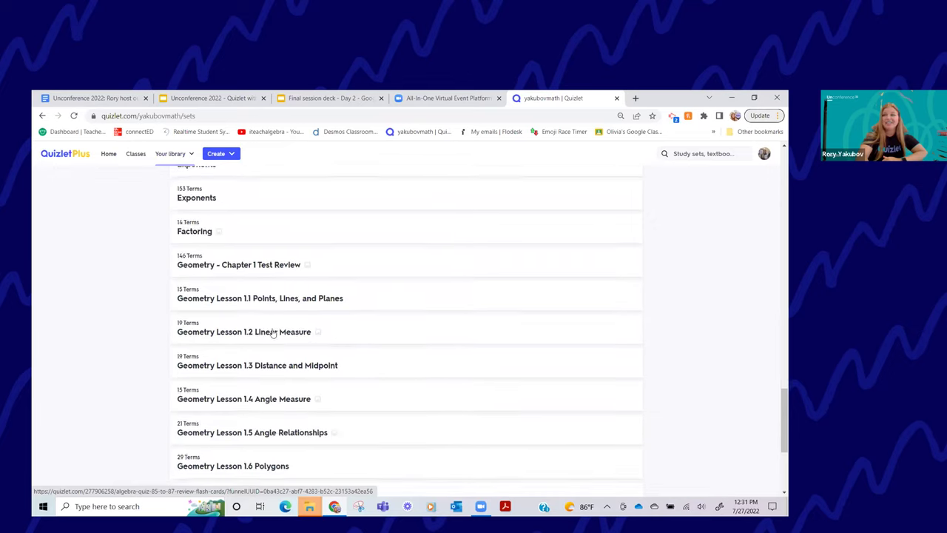
pyautogui.scroll(-3, 272, 333)
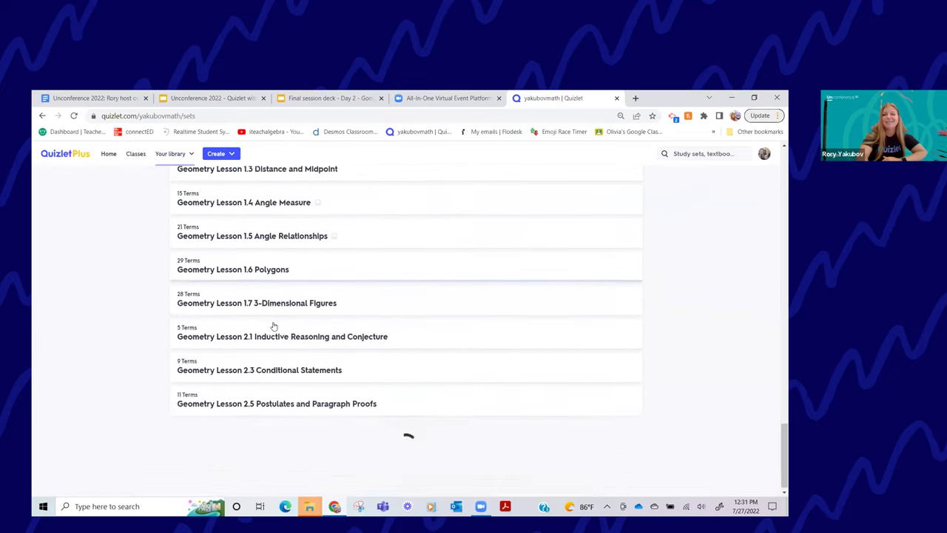
pyautogui.scroll(-2, 273, 323)
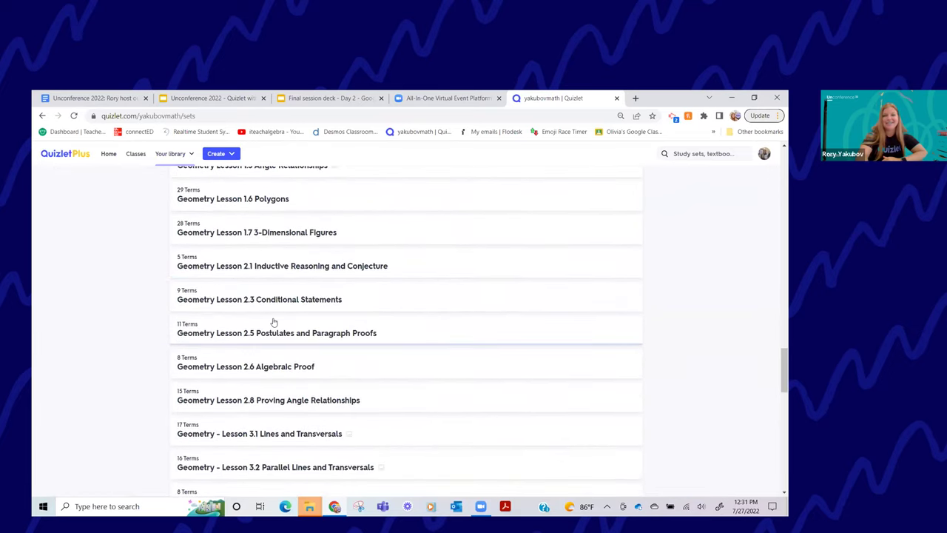
pyautogui.scroll(-4, 696, 337)
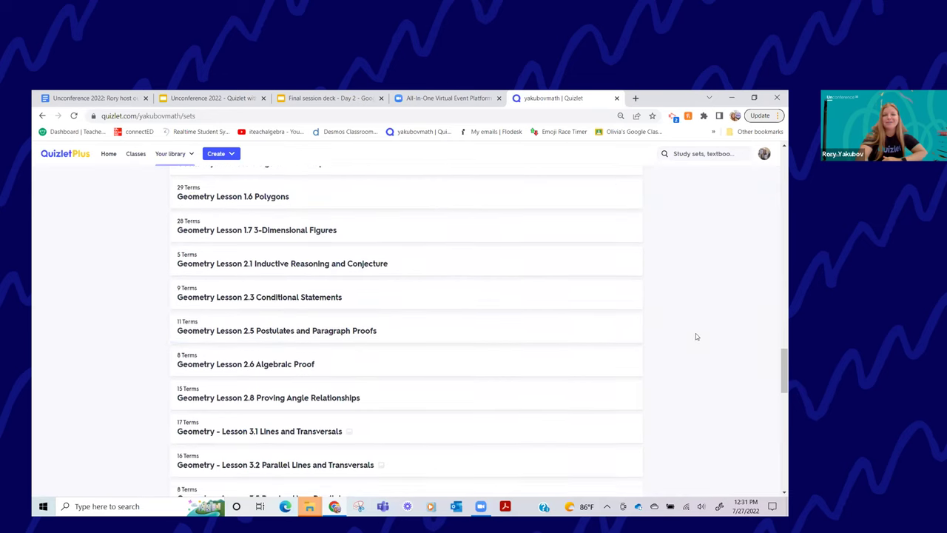
pyautogui.scroll(-4, 695, 337)
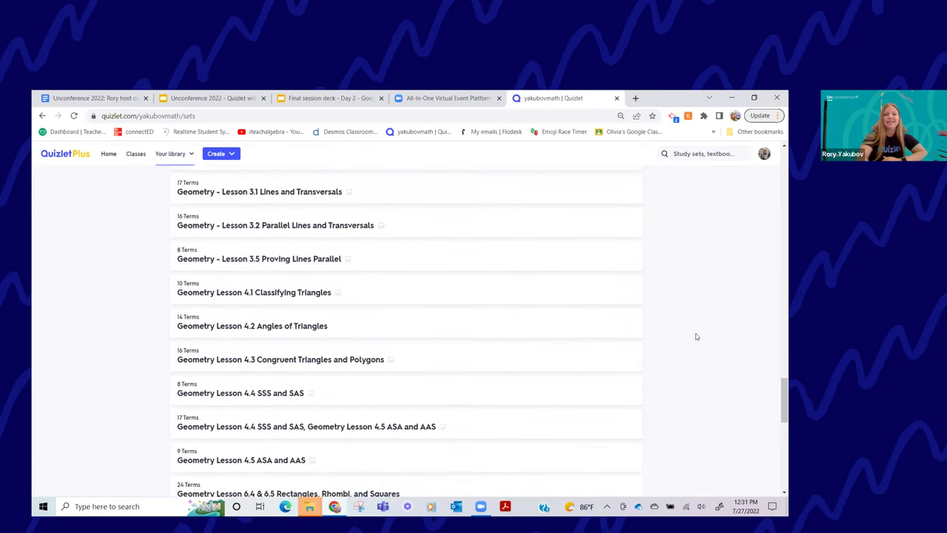
pyautogui.scroll(-2, 696, 336)
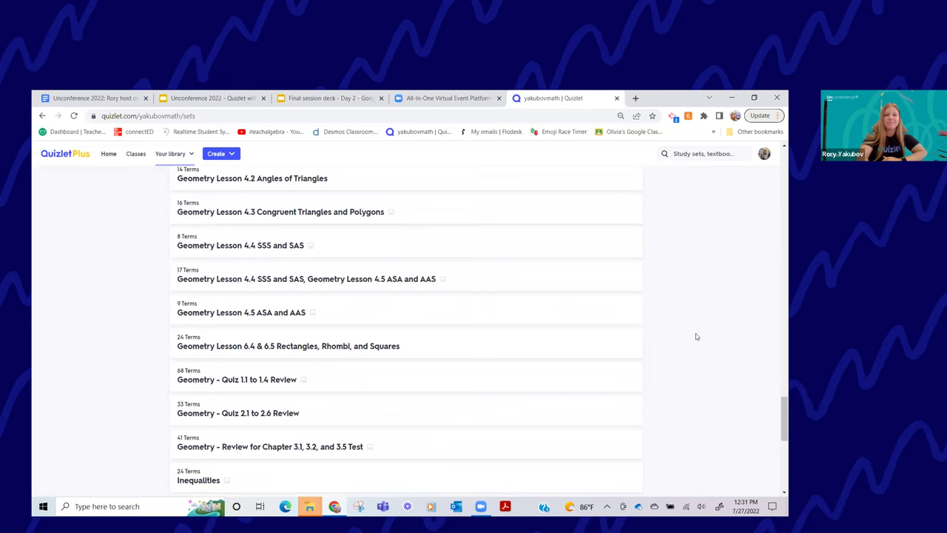
pyautogui.scroll(-5, 695, 337)
pyautogui.scroll(-2, 695, 285)
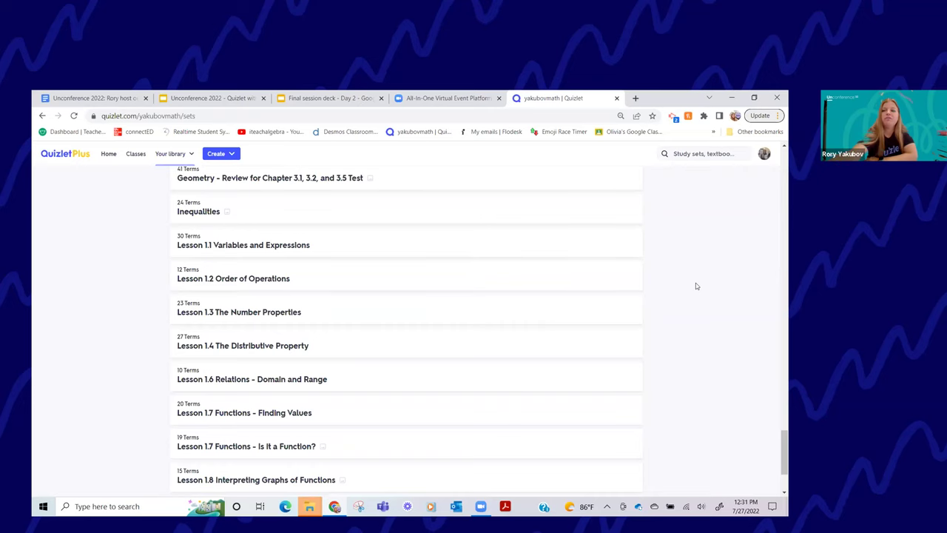
pyautogui.scroll(-2, 695, 286)
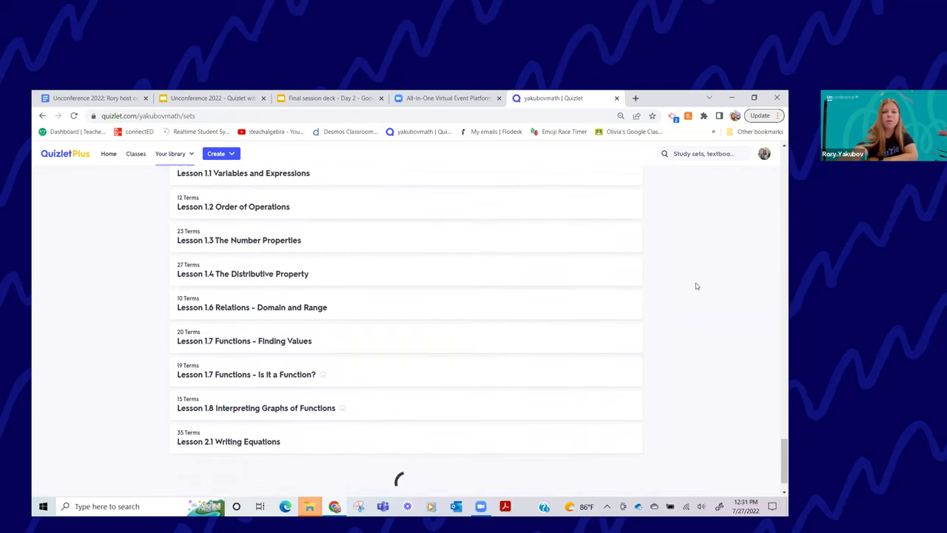
pyautogui.scroll(-3, 695, 285)
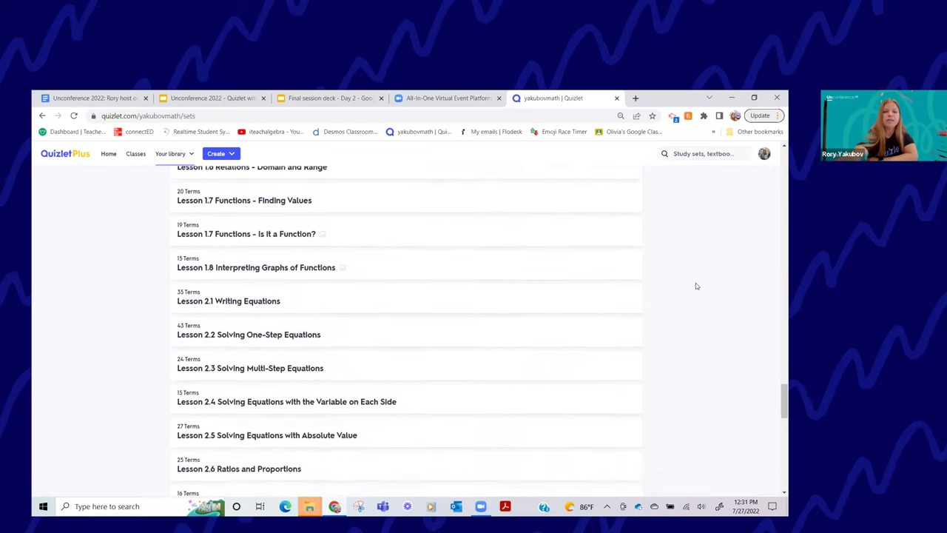
pyautogui.scroll(-4, 696, 286)
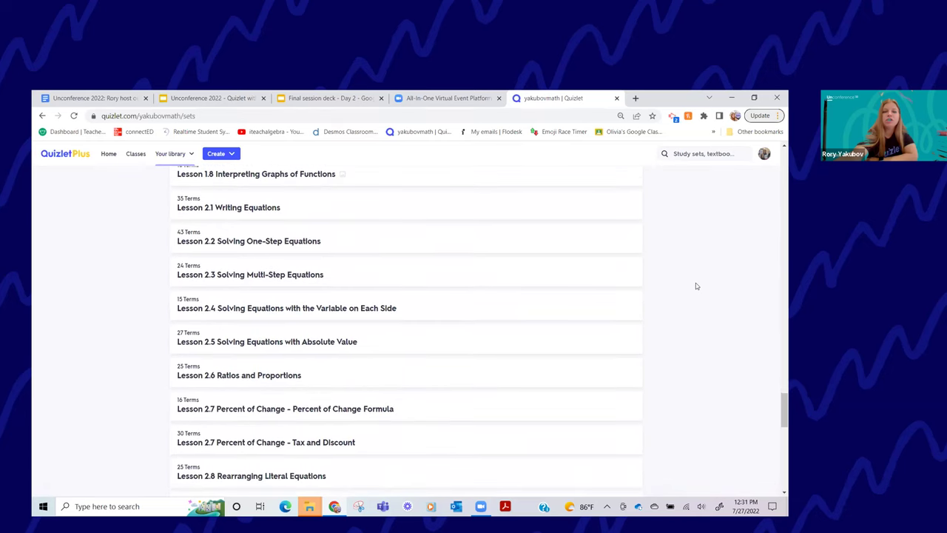
pyautogui.scroll(-4, 696, 286)
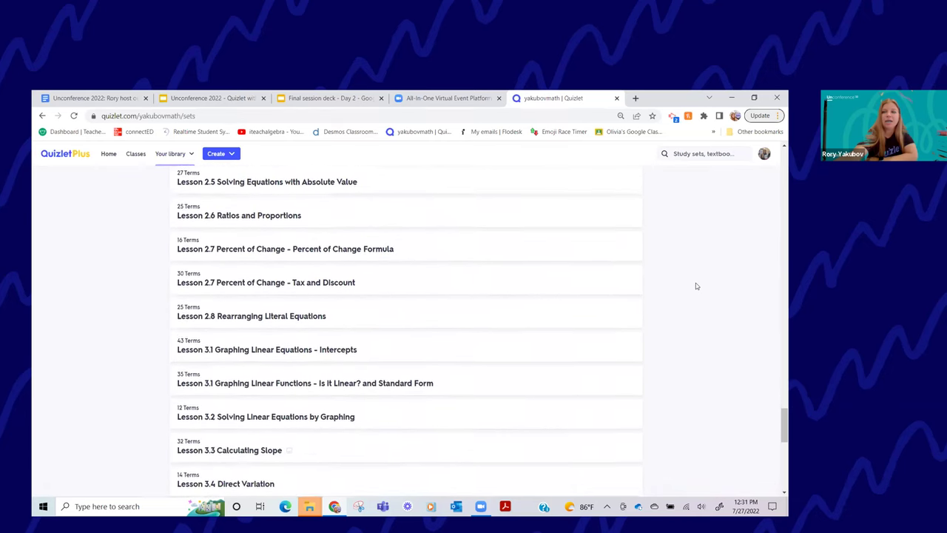
pyautogui.scroll(-2, 695, 286)
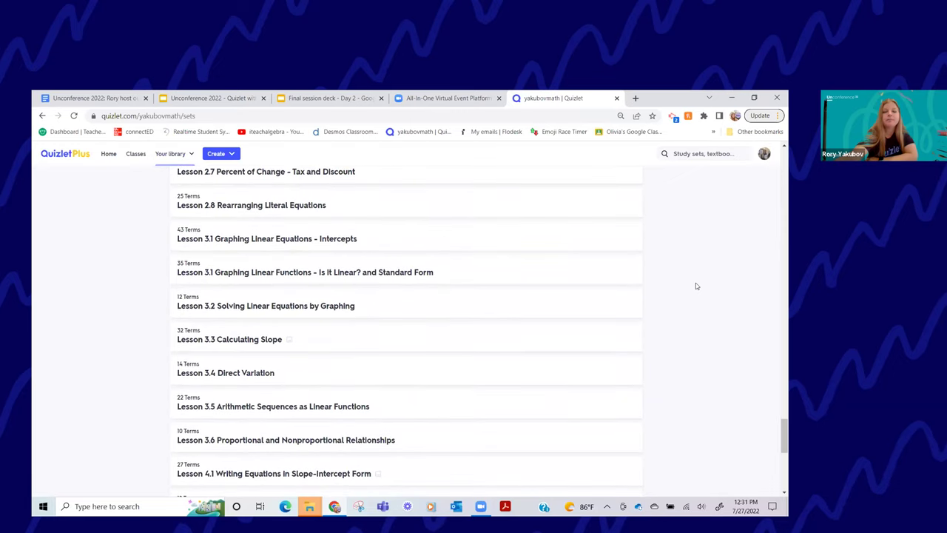
pyautogui.scroll(-2, 695, 285)
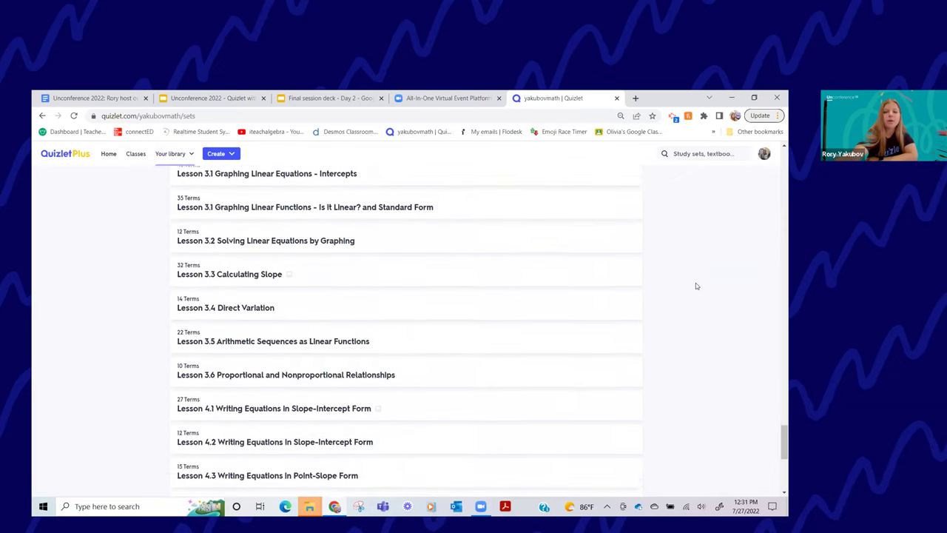
pyautogui.scroll(-2, 696, 286)
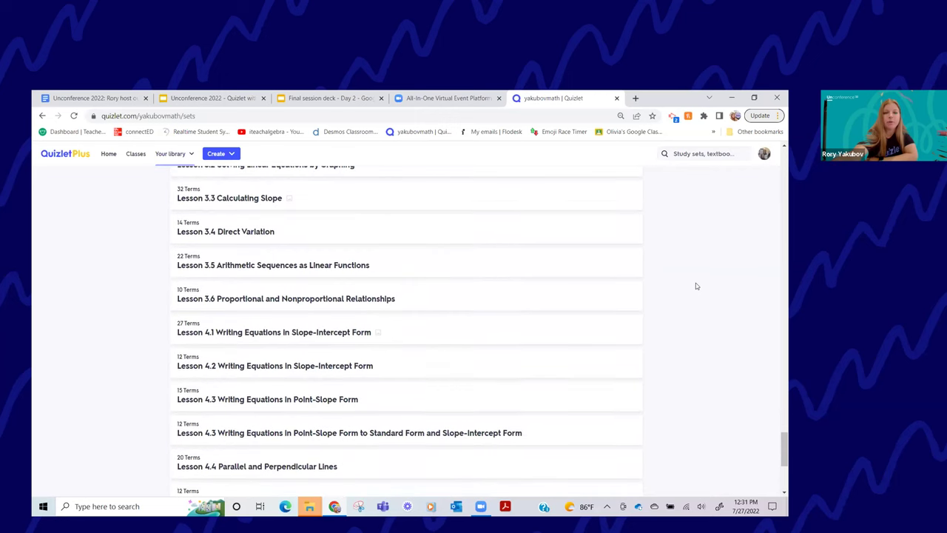
pyautogui.scroll(-4, 695, 286)
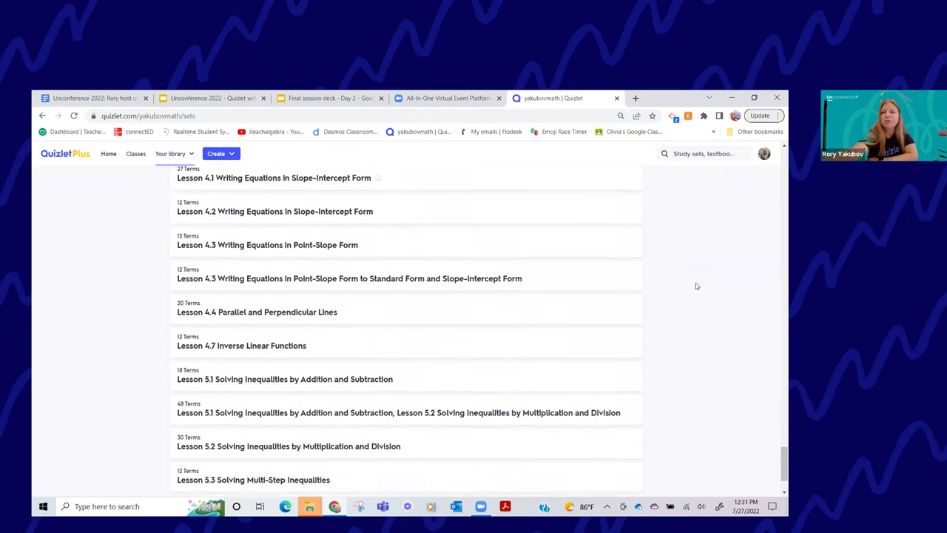
# Open the study set "Lesson 1.7 Functions - Is it a Function?" from the library list.
pyautogui.scroll(2, 695, 286)
pyautogui.scroll(8, 696, 285)
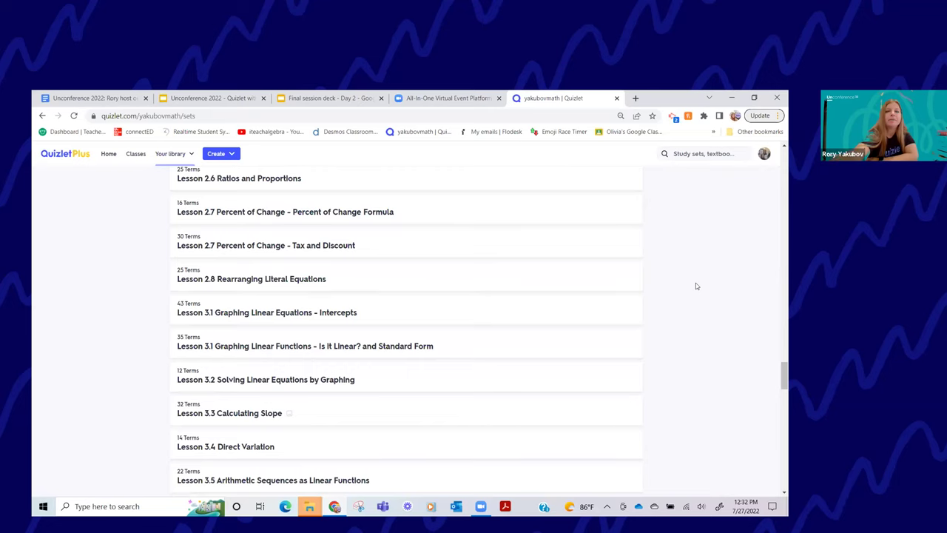
pyautogui.scroll(2, 696, 286)
pyautogui.scroll(3, 696, 286)
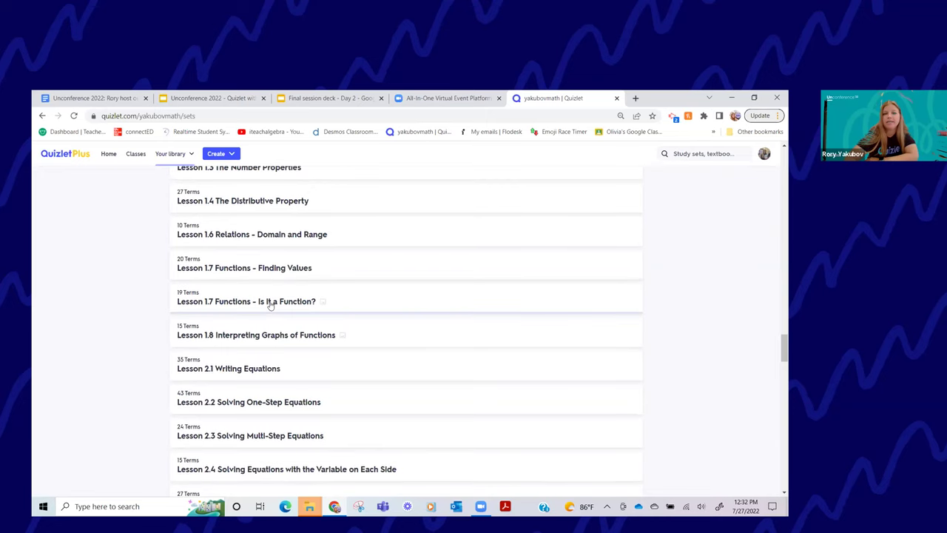
pyautogui.click(270, 303)
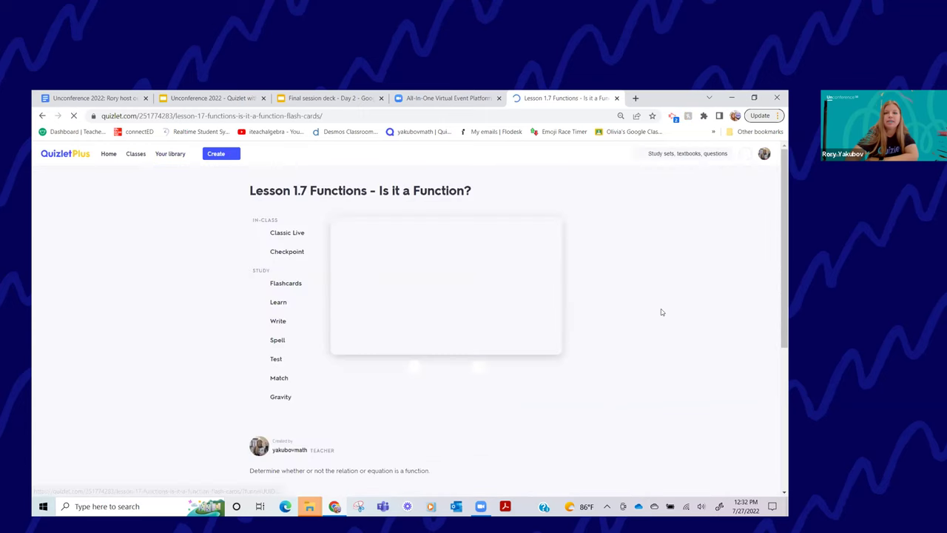
# Examine the set's yes/no and true/false terms alongside their definitions, including the mapping, graph and table images.
pyautogui.scroll(-3, 662, 312)
pyautogui.scroll(-3, 662, 312)
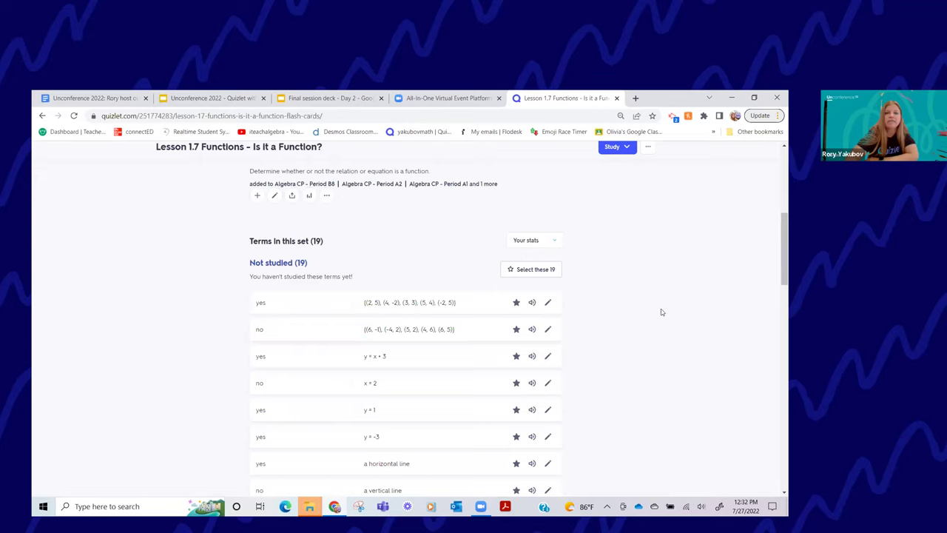
pyautogui.scroll(1, 296, 244)
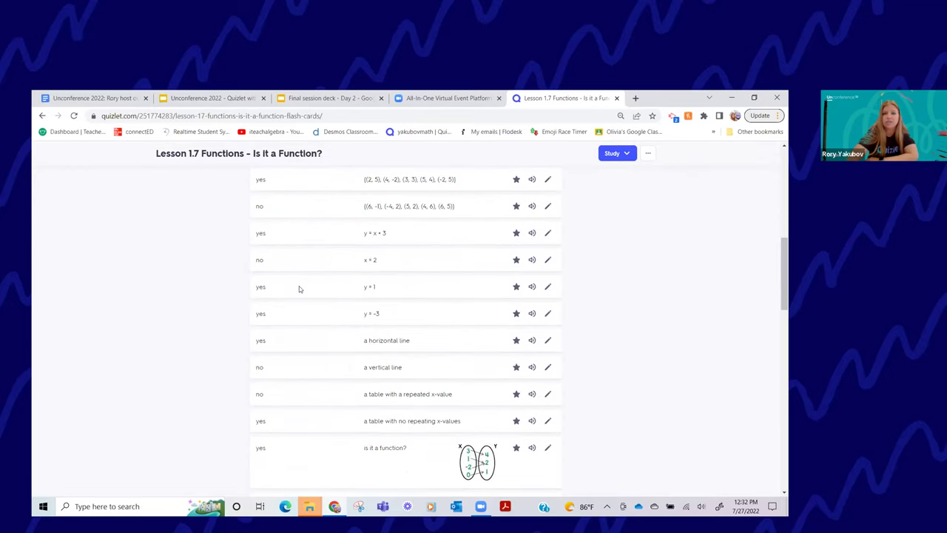
pyautogui.scroll(1, 387, 214)
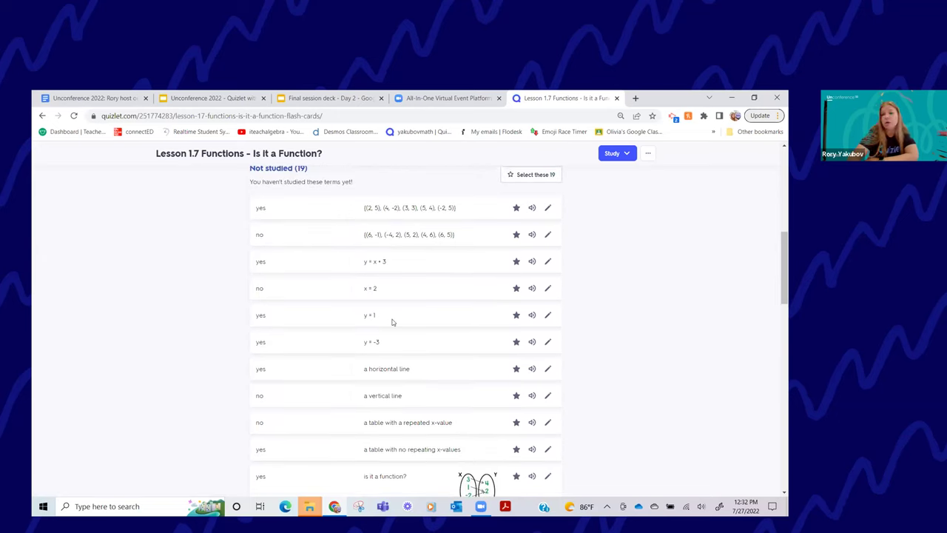
pyautogui.scroll(-1, 431, 317)
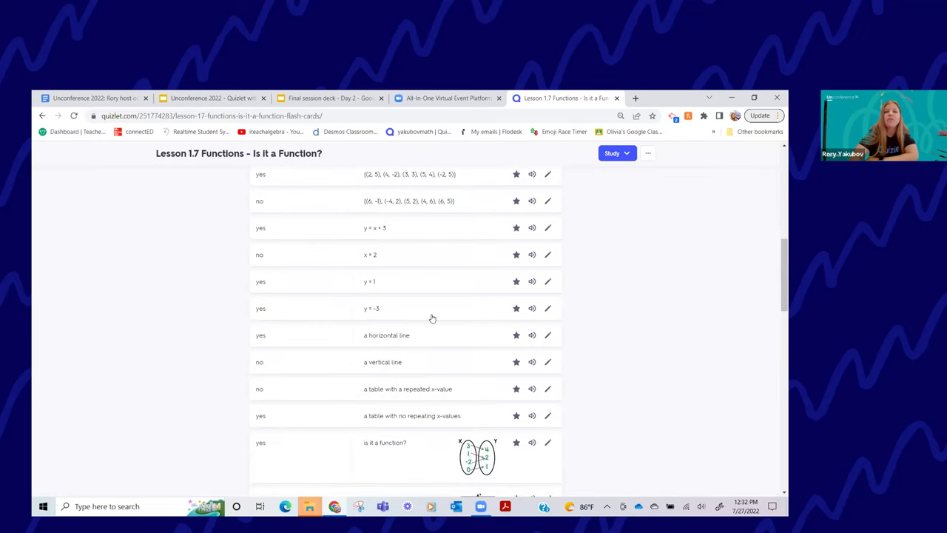
pyautogui.scroll(-4, 480, 283)
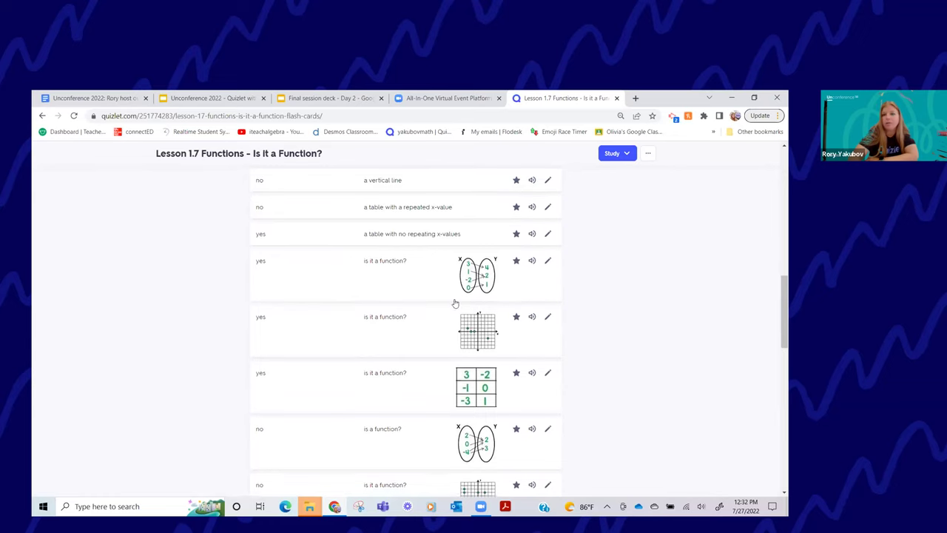
pyautogui.scroll(-2, 450, 299)
pyautogui.scroll(-4, 443, 294)
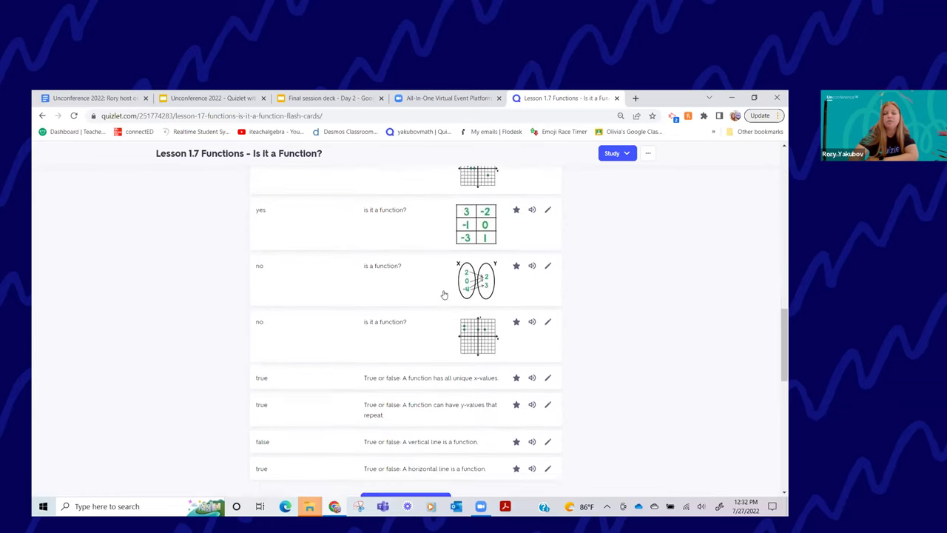
pyautogui.scroll(4, 443, 294)
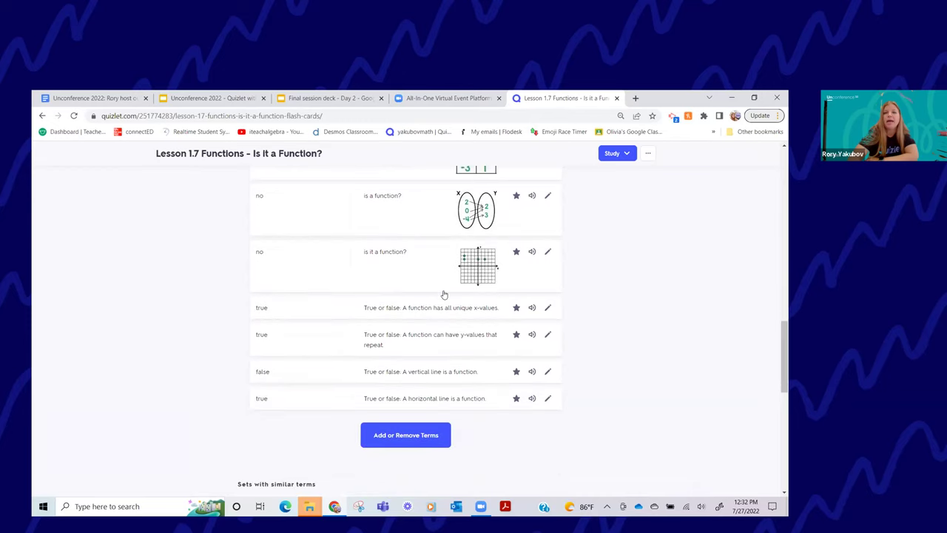
pyautogui.scroll(4, 443, 294)
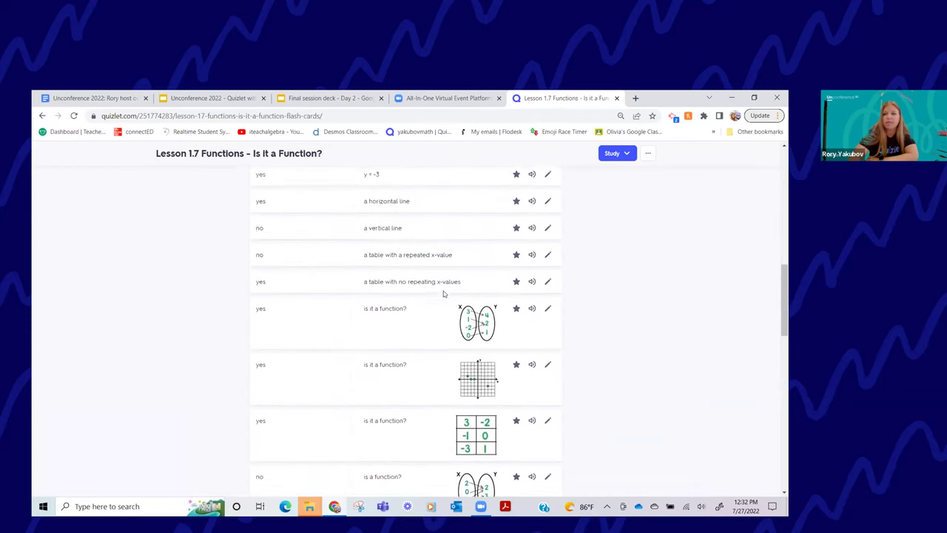
pyautogui.scroll(2, 443, 294)
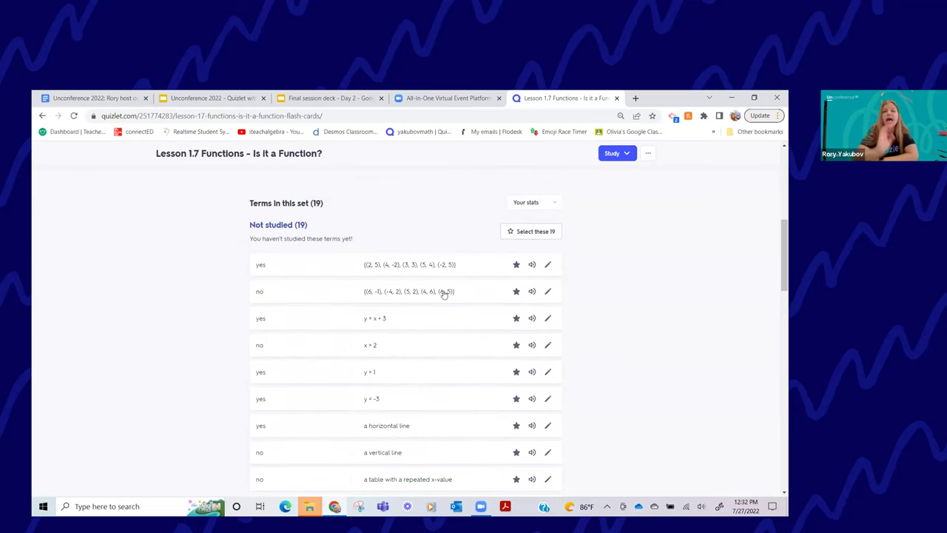
# Leave the functions set and start creating a new study set.
pyautogui.scroll(4, 443, 294)
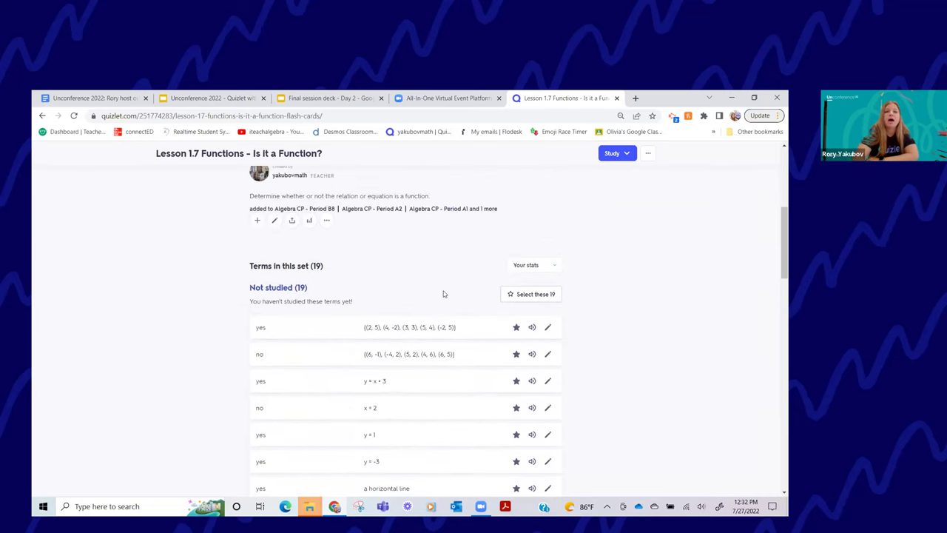
pyautogui.scroll(4, 443, 294)
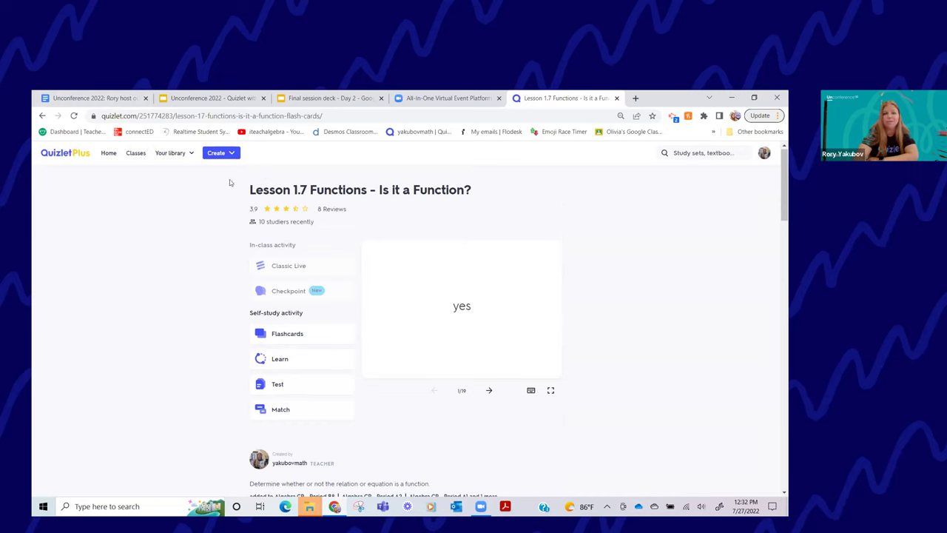
pyautogui.click(214, 154)
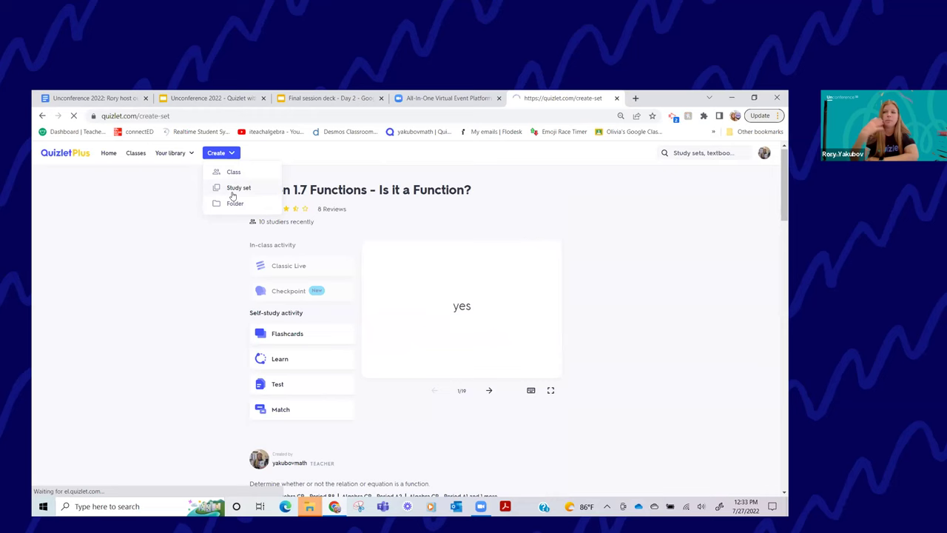
pyautogui.click(234, 189)
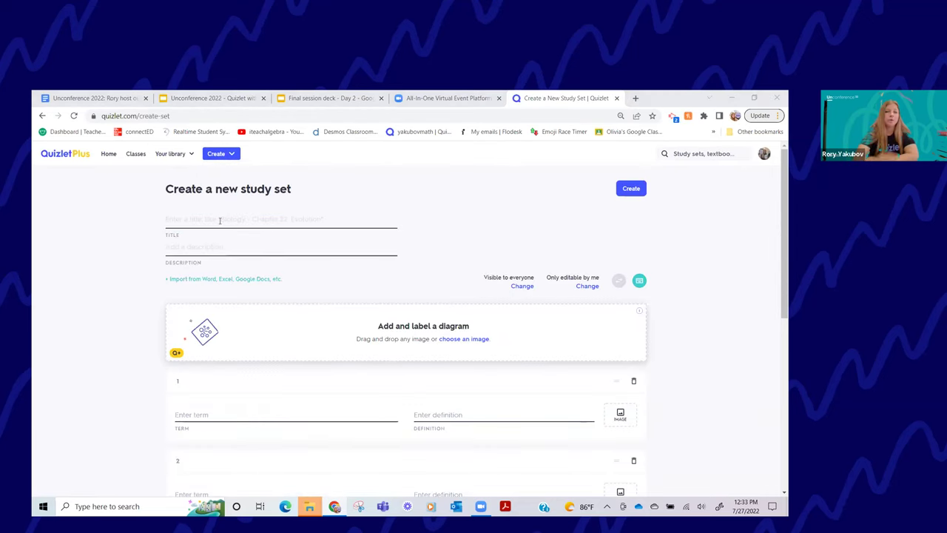
# Title the new study set "Algebra - Lesson 1.2 Order of Operations" and leave its description empty.
pyautogui.click(219, 221)
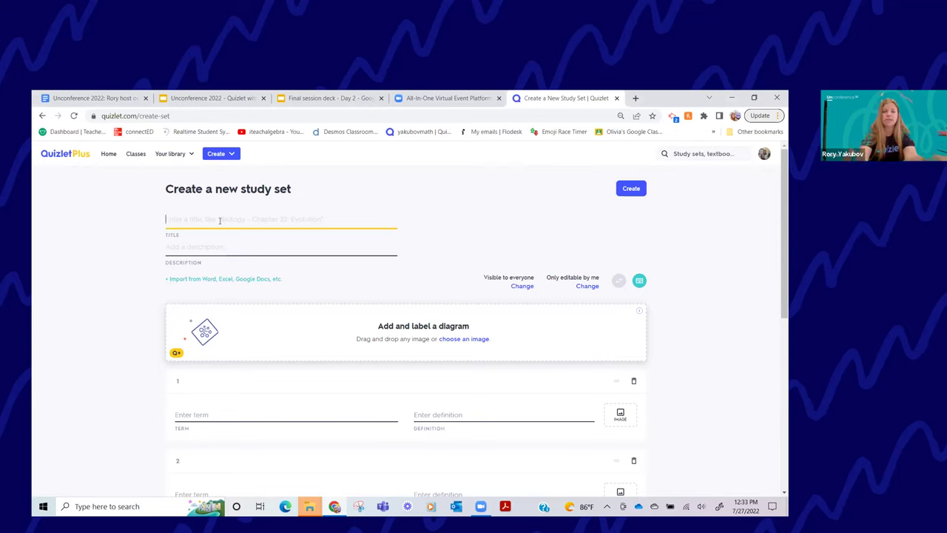
pyautogui.write('Al')
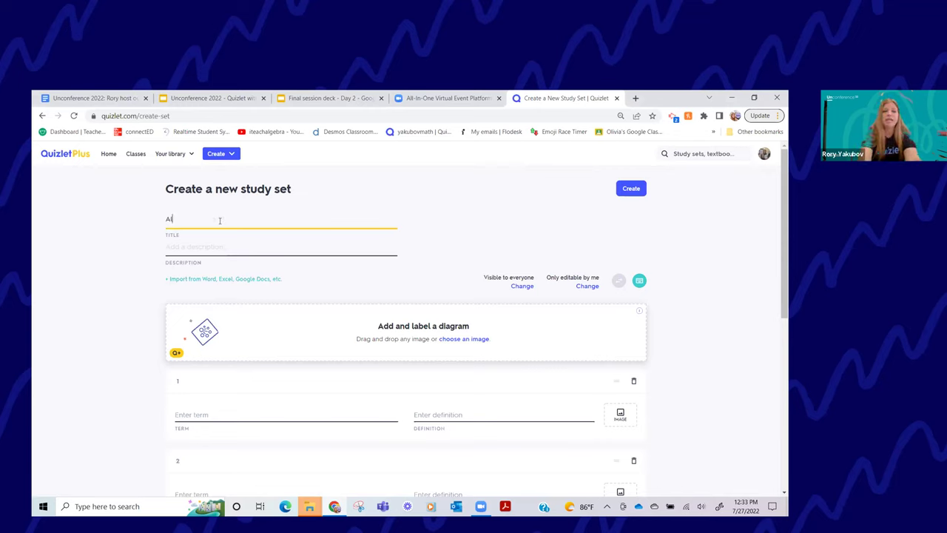
pyautogui.write('gebra - Lesson')
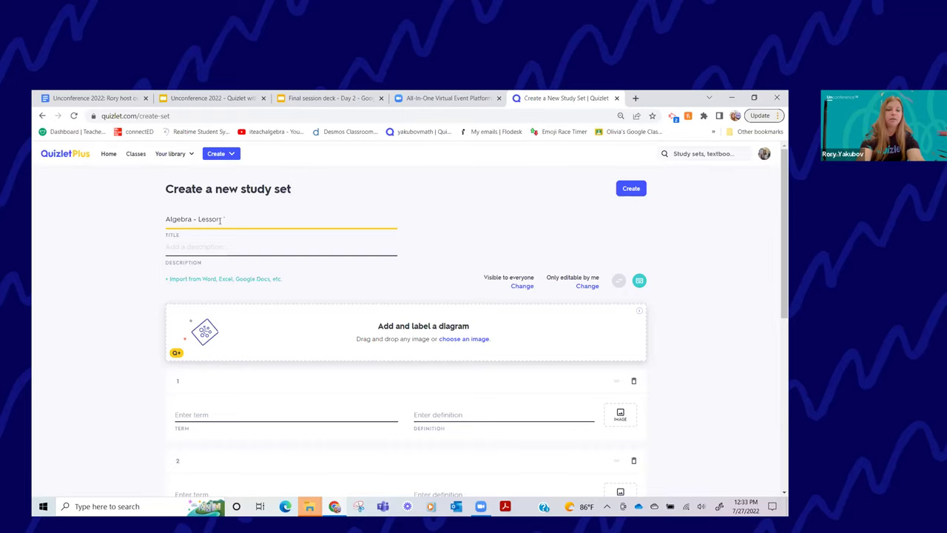
pyautogui.write('1.2 Order of Operations')
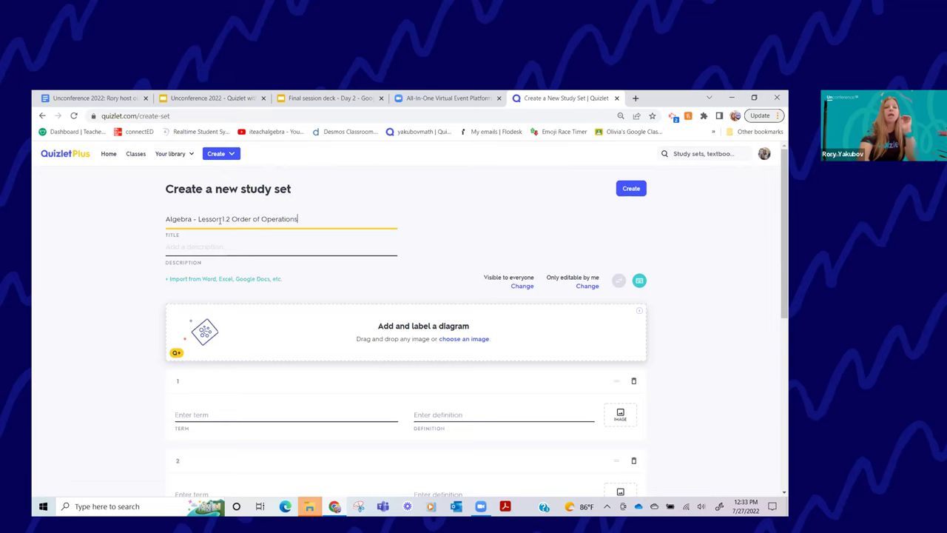
pyautogui.click(211, 248)
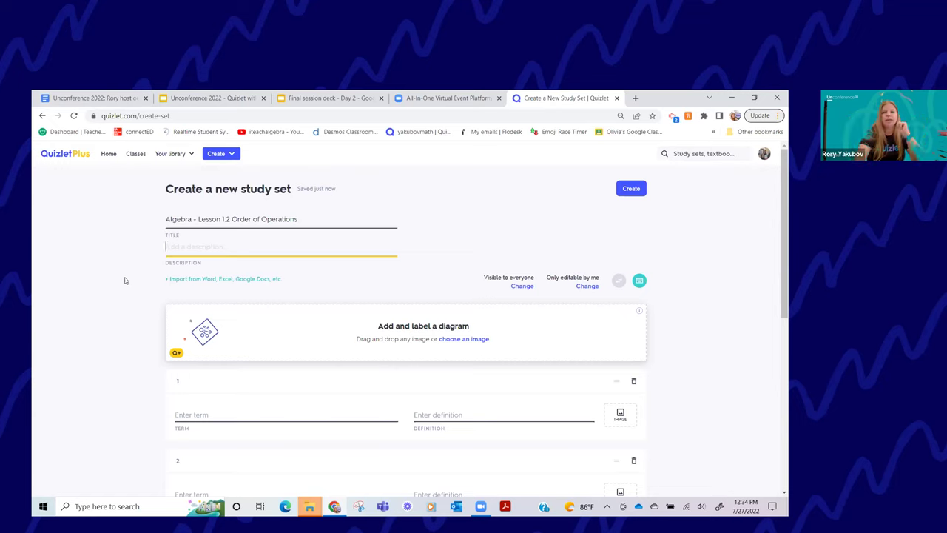
# Fill in the first card with the definition "3(5) - 2" and the term "13".
pyautogui.scroll(-1, 126, 280)
pyautogui.scroll(-2, 126, 280)
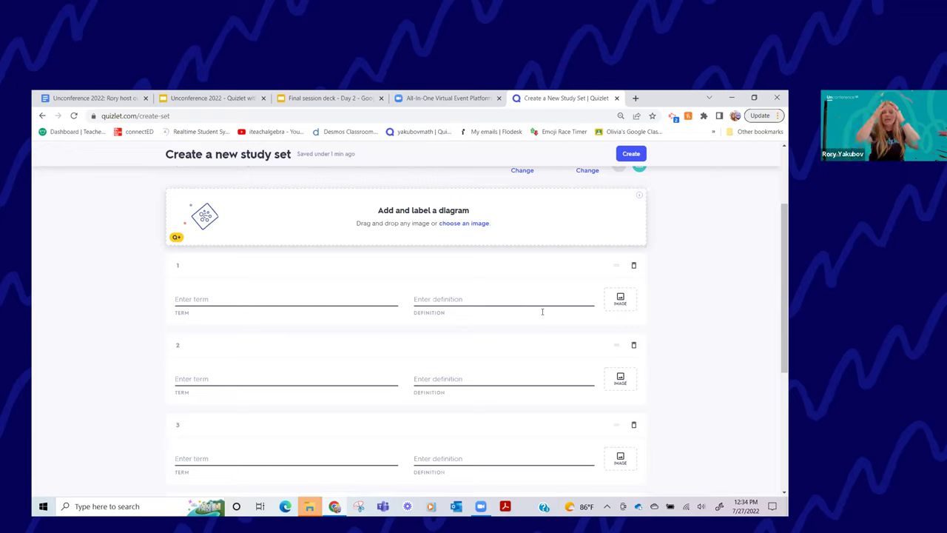
pyautogui.click(498, 296)
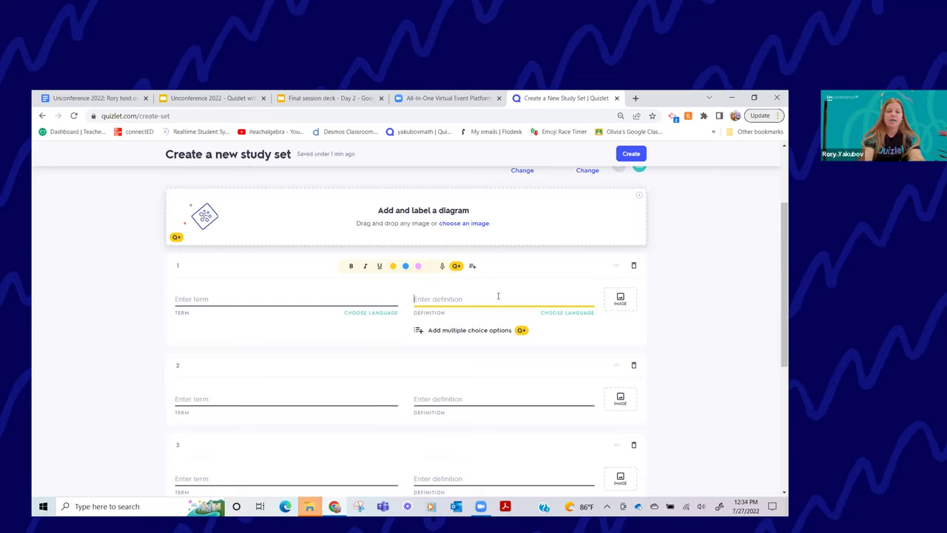
pyautogui.write('3(5) - 2')
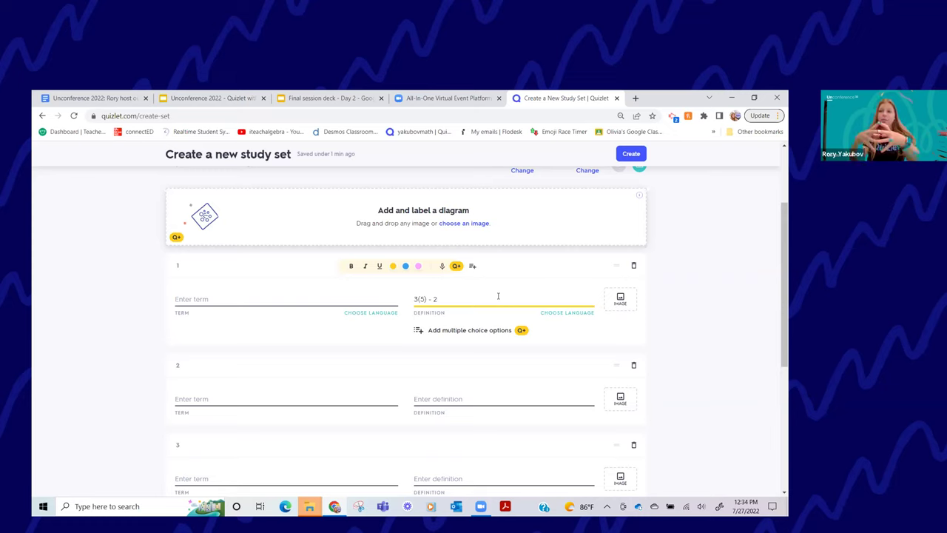
pyautogui.click(316, 299)
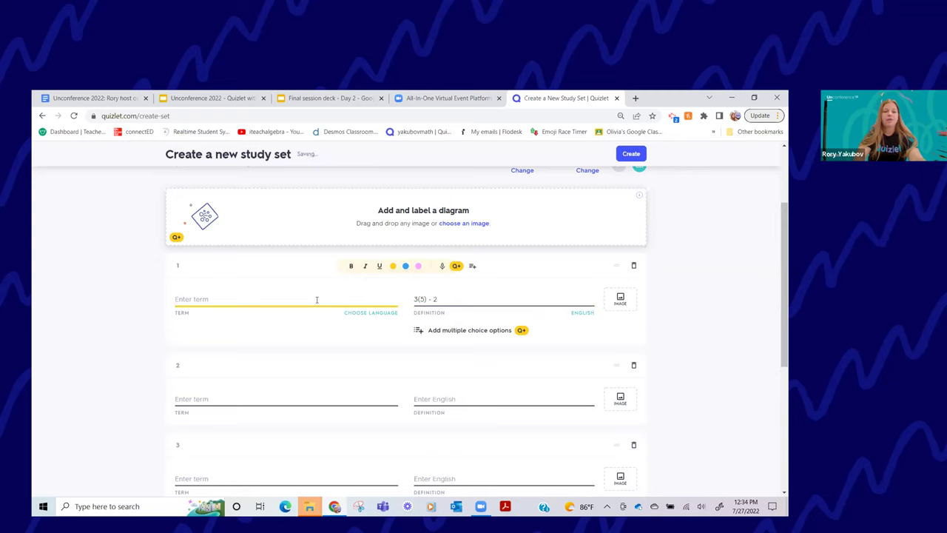
pyautogui.write('13')
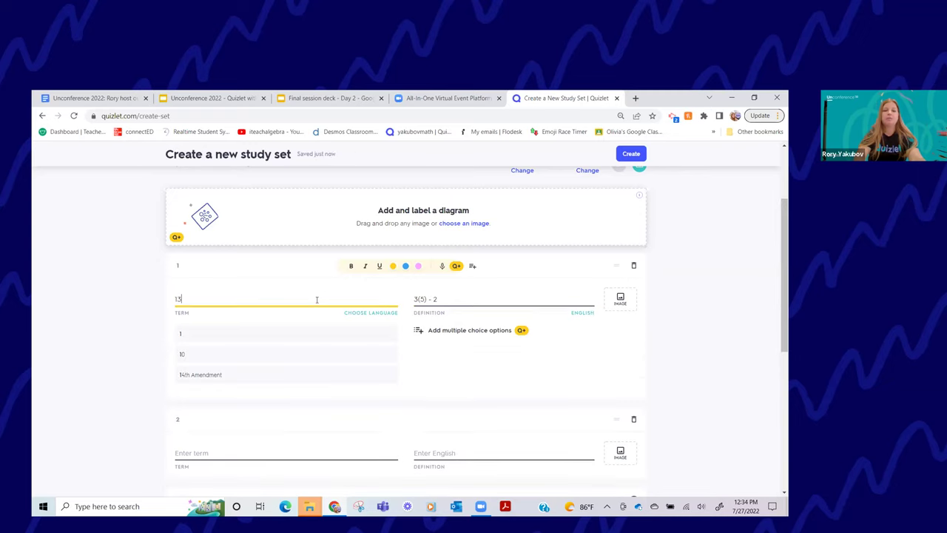
pyautogui.click(667, 319)
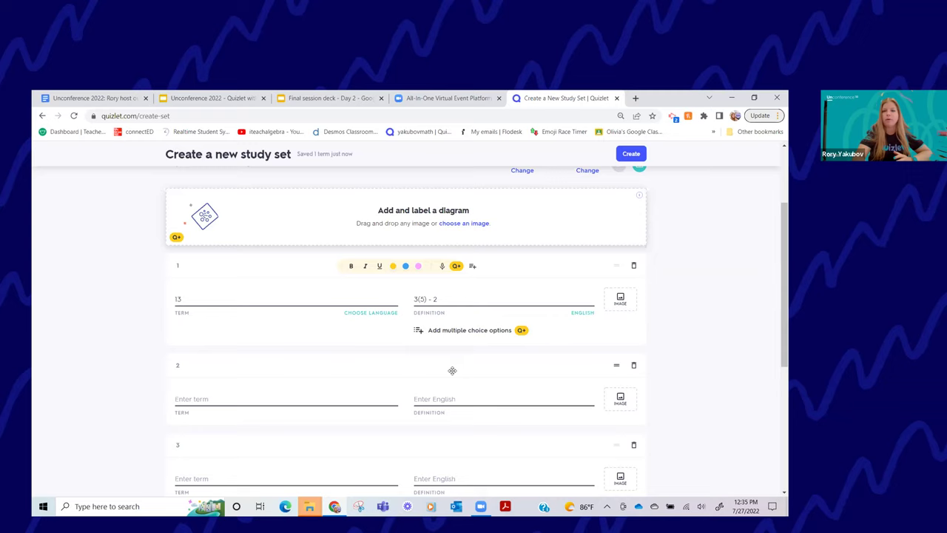
# Set the language of the first card's term to Math / Symbols.
pyautogui.scroll(-1, 448, 385)
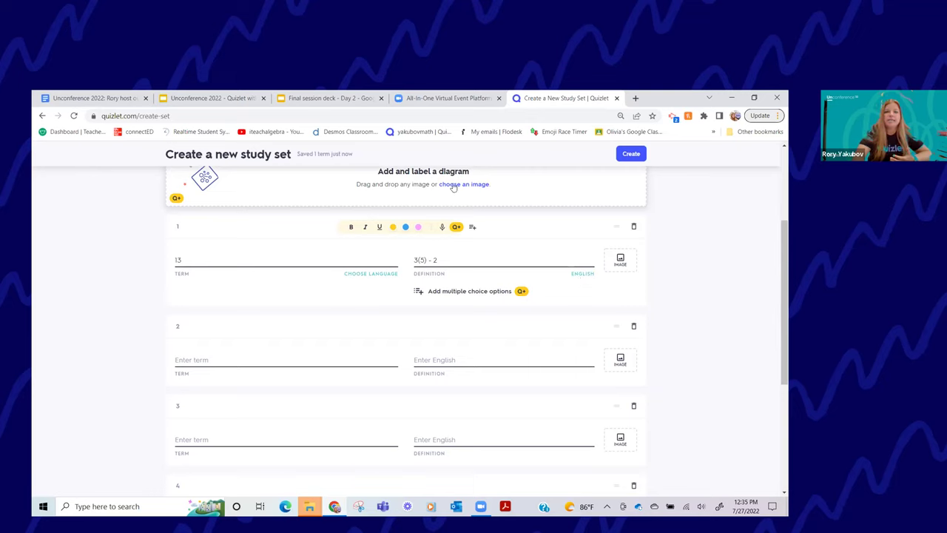
pyautogui.click(356, 278)
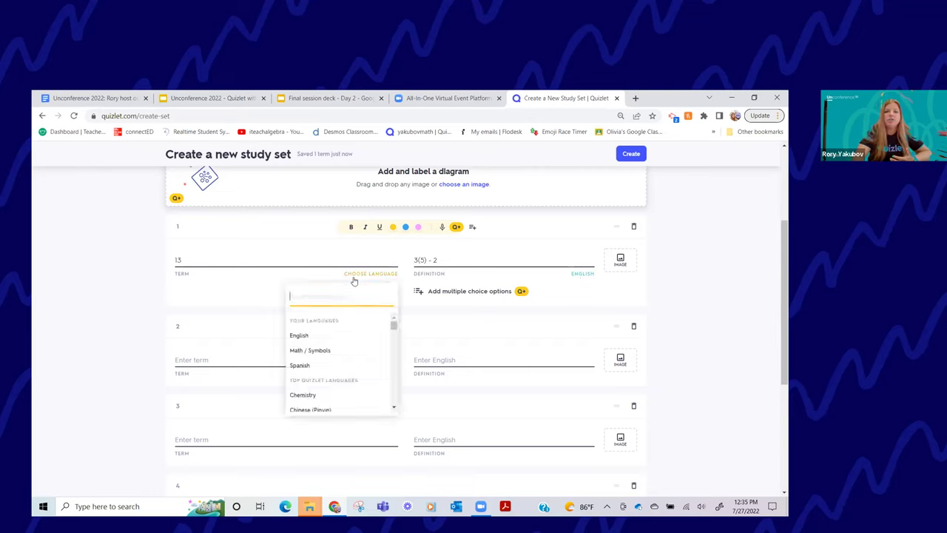
pyautogui.click(324, 349)
pyautogui.click(167, 261)
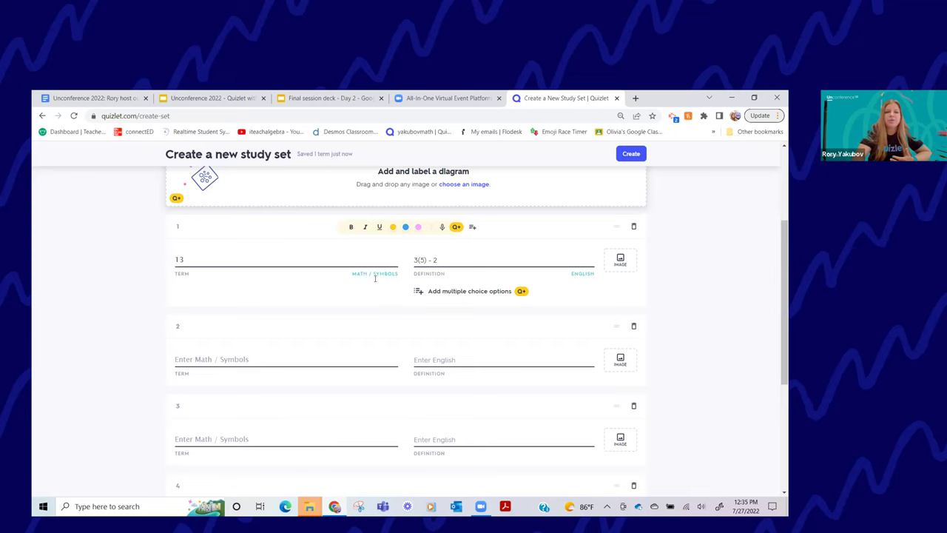
# Set the language of the first card's term to English.
pyautogui.click(375, 274)
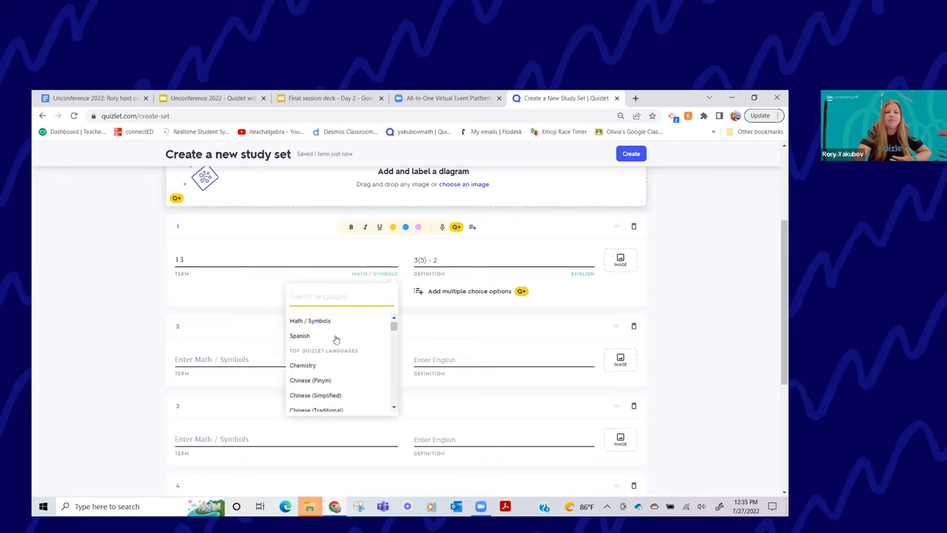
pyautogui.write('eng')
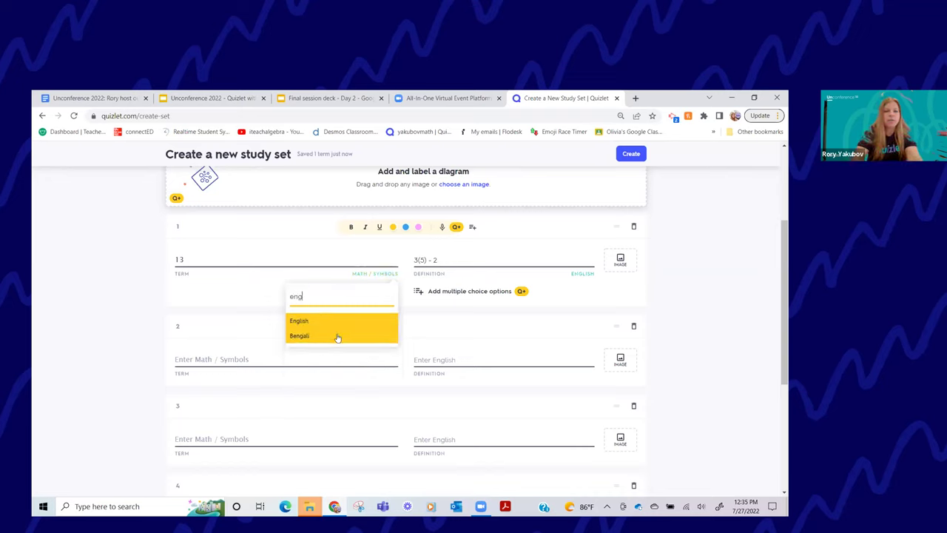
pyautogui.press('Return')
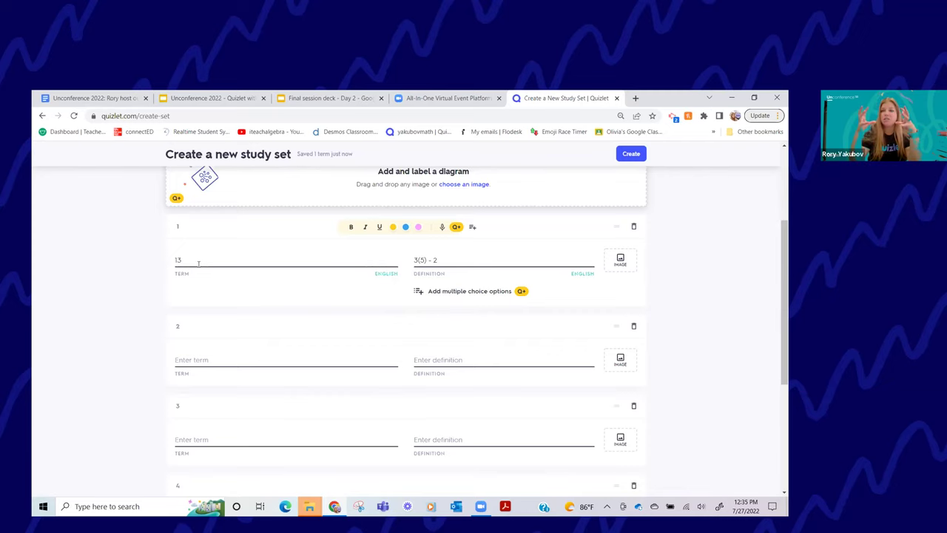
# Enter "4" as the second card's definition and set the definition language to Math / Symbols.
pyautogui.click(438, 360)
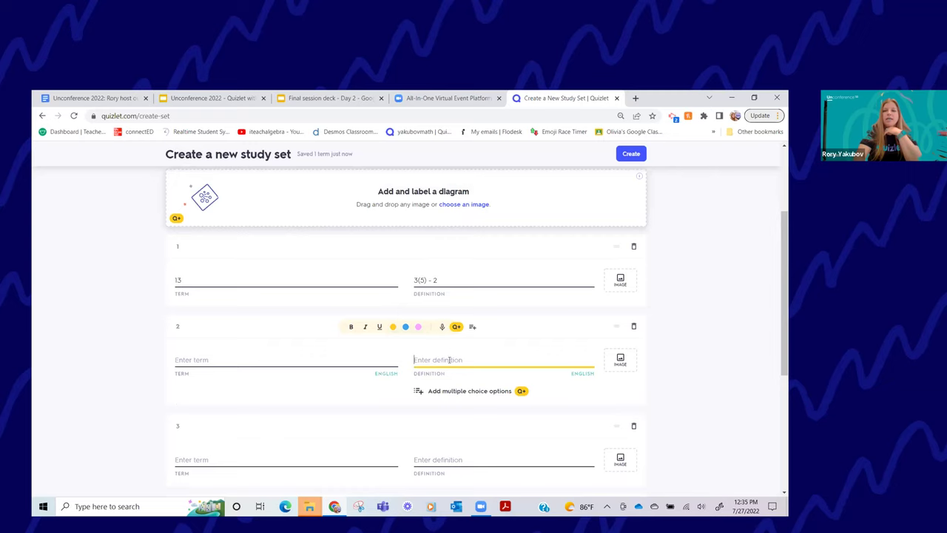
pyautogui.scroll(-1, 461, 350)
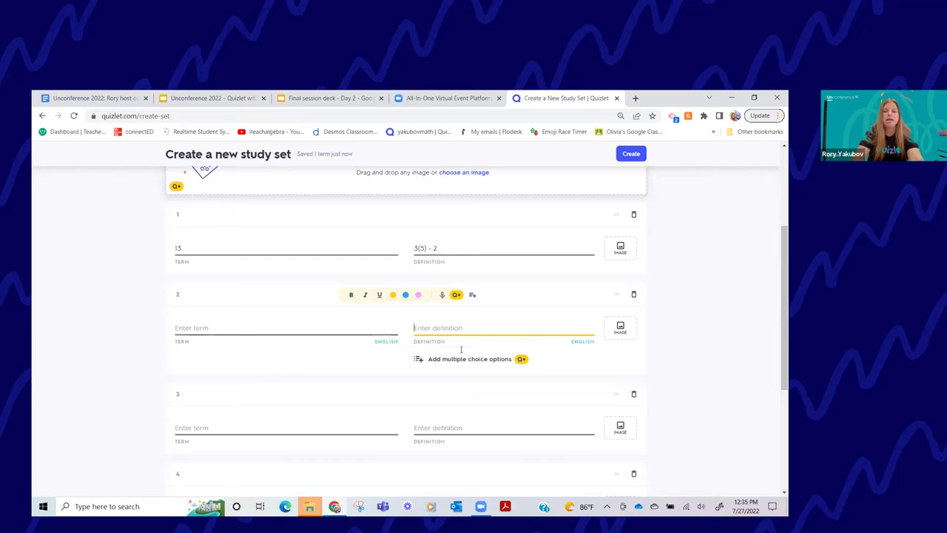
pyautogui.write('4')
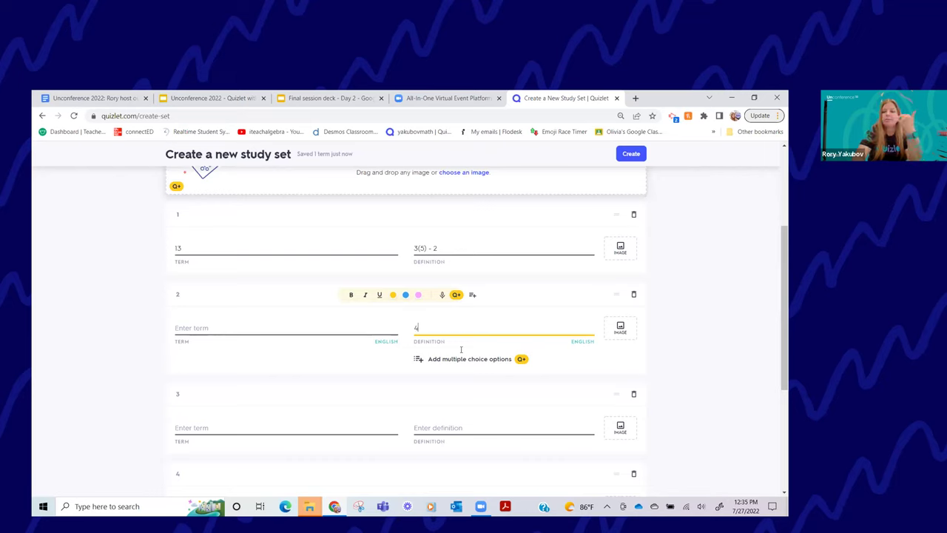
pyautogui.click(583, 343)
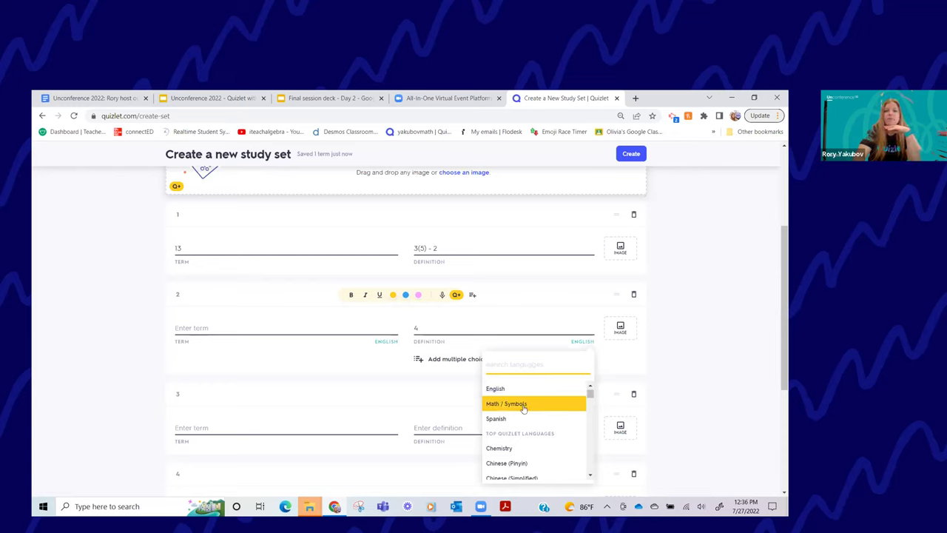
pyautogui.click(523, 404)
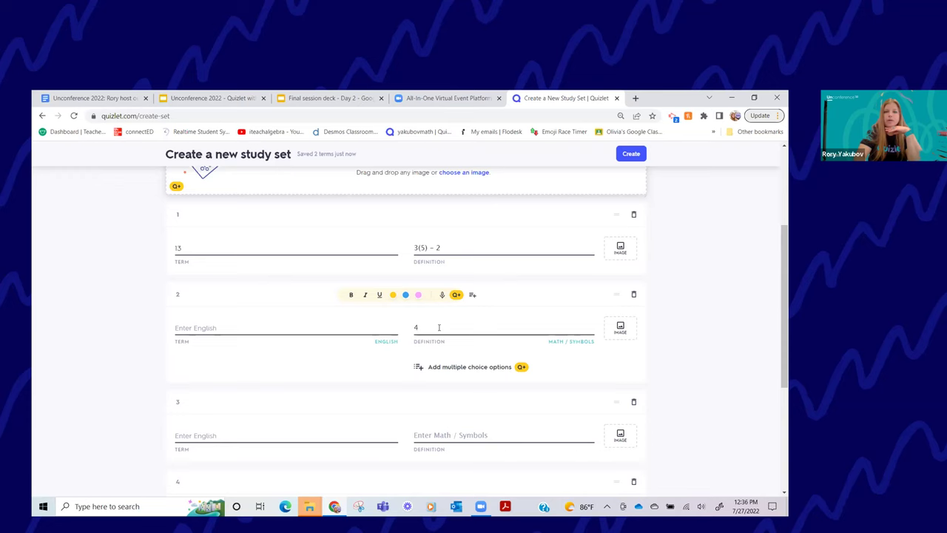
# Add a superscript 2 and a subscript 2 after the 4 in the second card's definition, using the math symbol palette.
pyautogui.click(439, 327)
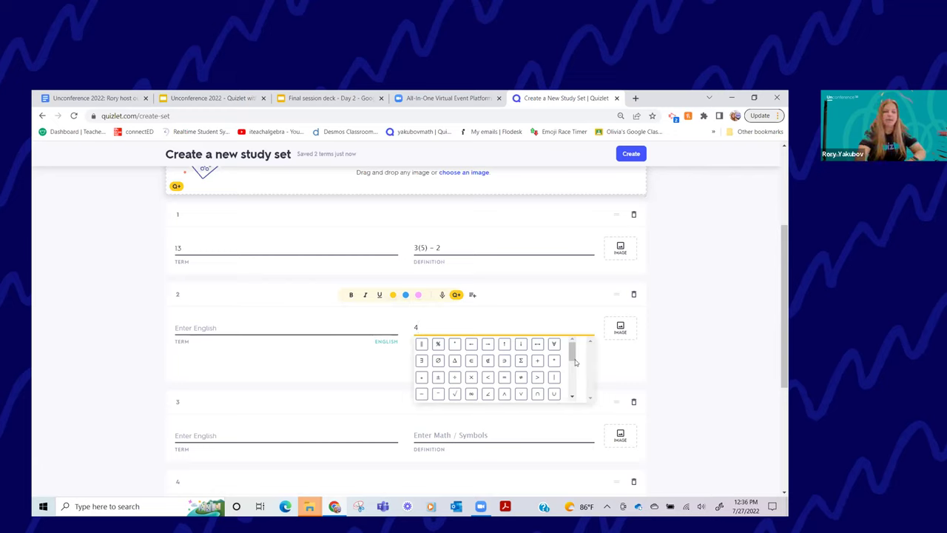
pyautogui.hotkey('ctrl', '+')
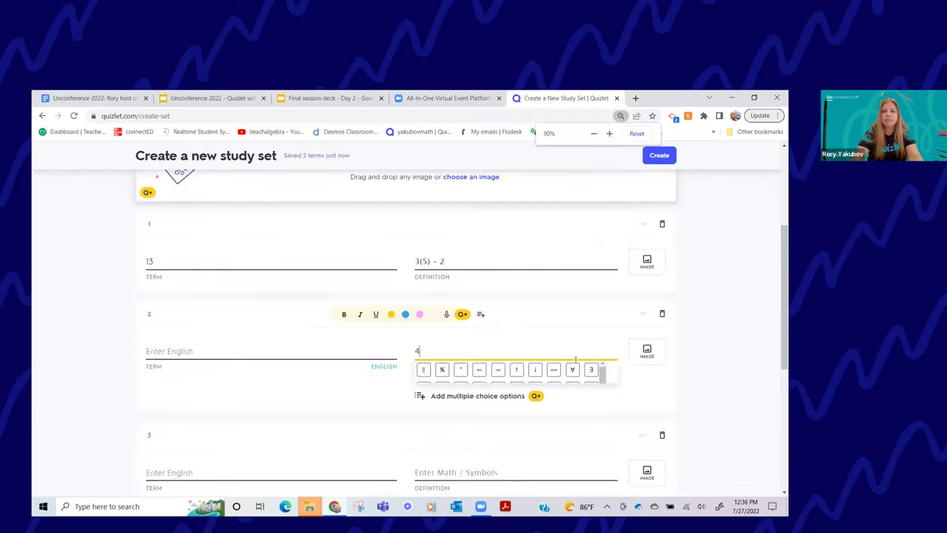
pyautogui.hotkey('ctrl', '+')
pyautogui.scroll(-2, 594, 312)
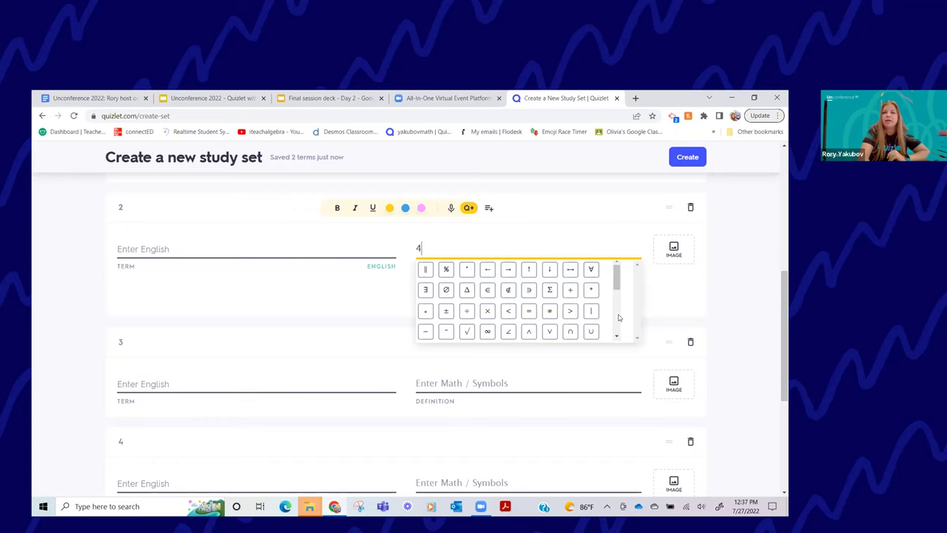
pyautogui.click(616, 337)
pyautogui.click(616, 337)
pyautogui.click(616, 337)
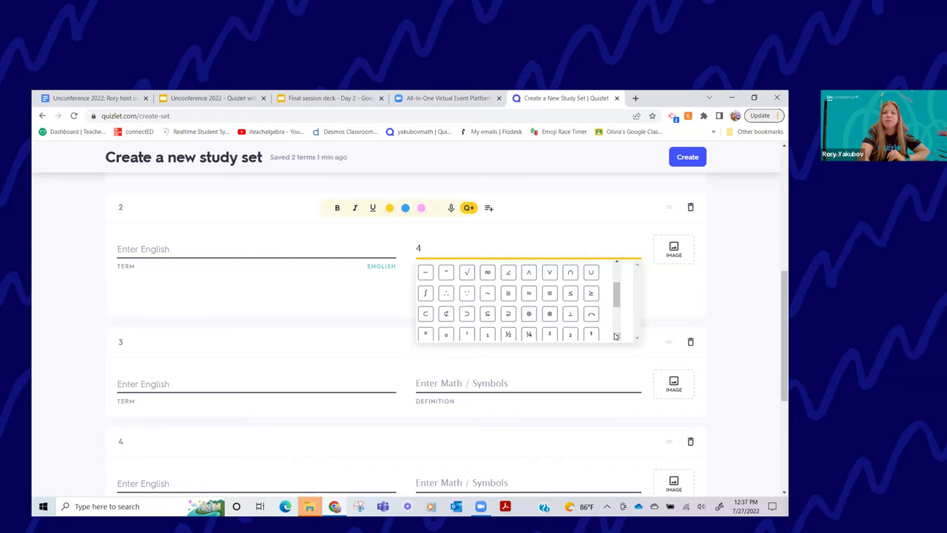
pyautogui.click(616, 337)
pyautogui.click(615, 337)
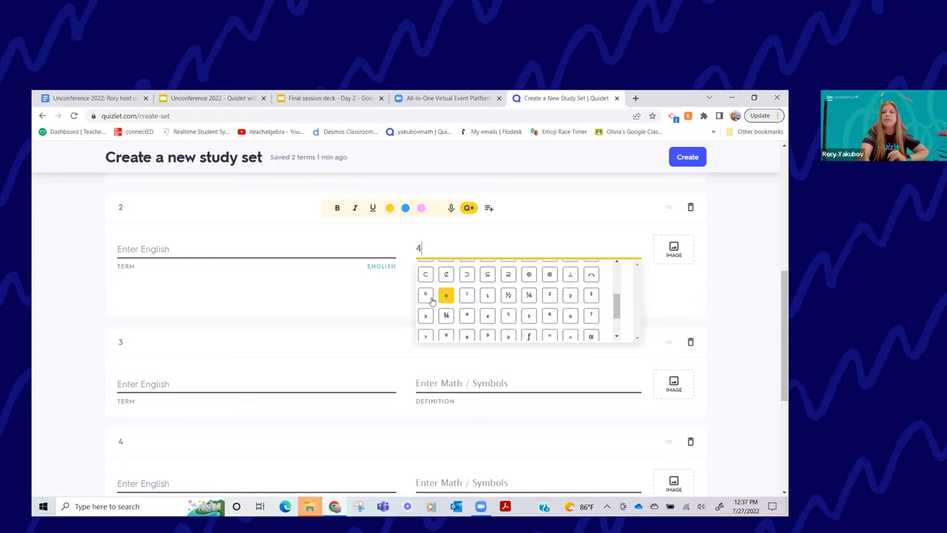
pyautogui.click(550, 296)
pyautogui.click(571, 297)
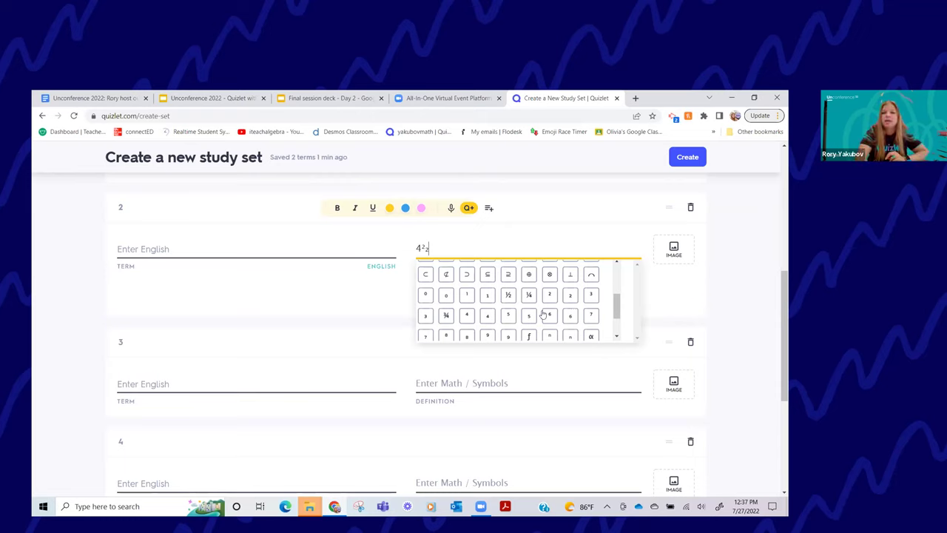
# Look through the rest of the math symbols for the second card's definition, down to the Greek letters and back to the first row.
pyautogui.click(616, 337)
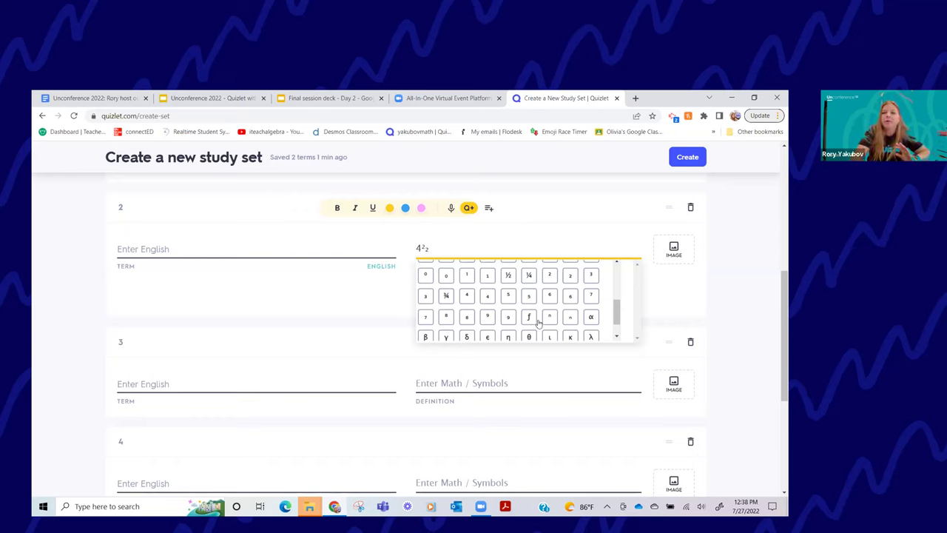
pyautogui.click(616, 338)
pyautogui.click(615, 338)
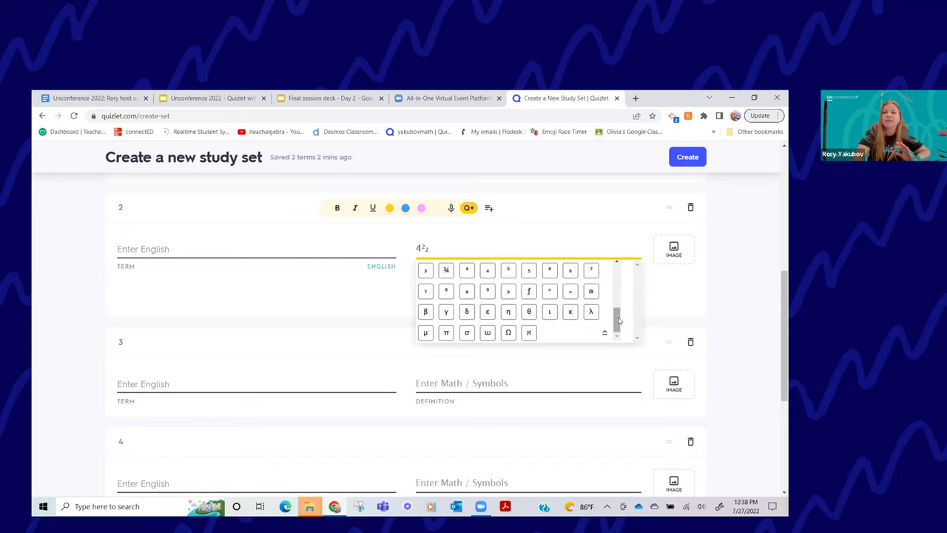
pyautogui.moveTo(618, 320); pyautogui.dragTo(620, 269)
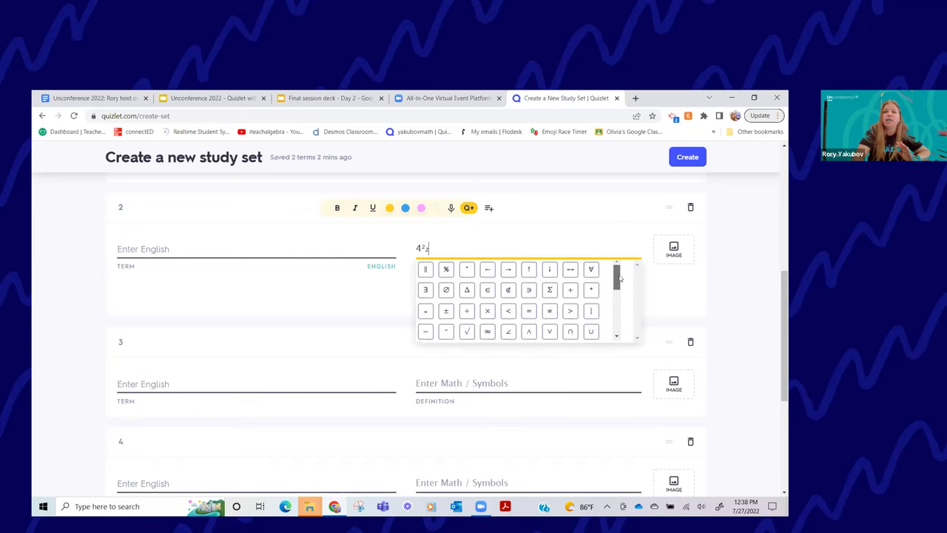
# Remove the subscript 2 from the second card's definition and add "+ 5" after the squared 4.
pyautogui.rightClick(571, 249)
pyautogui.click(529, 249)
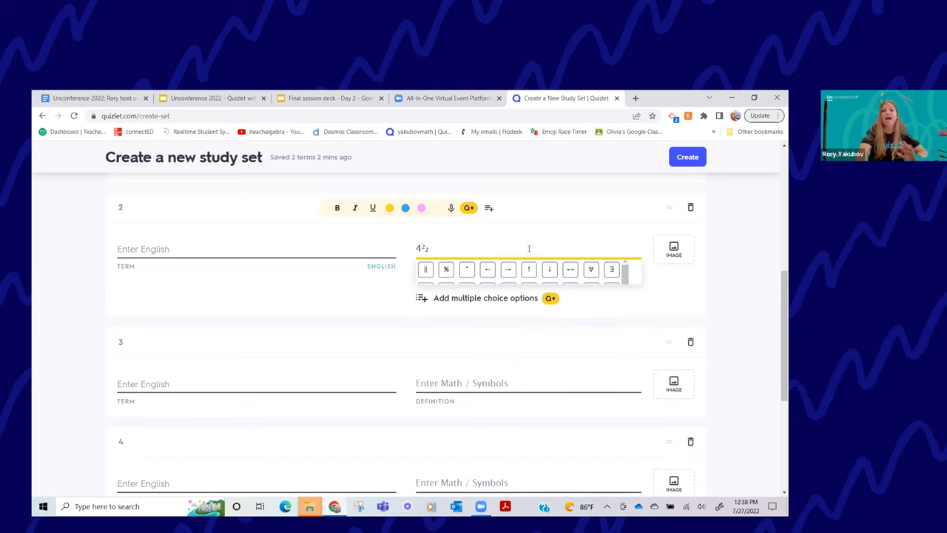
pyautogui.press('BackSpace')
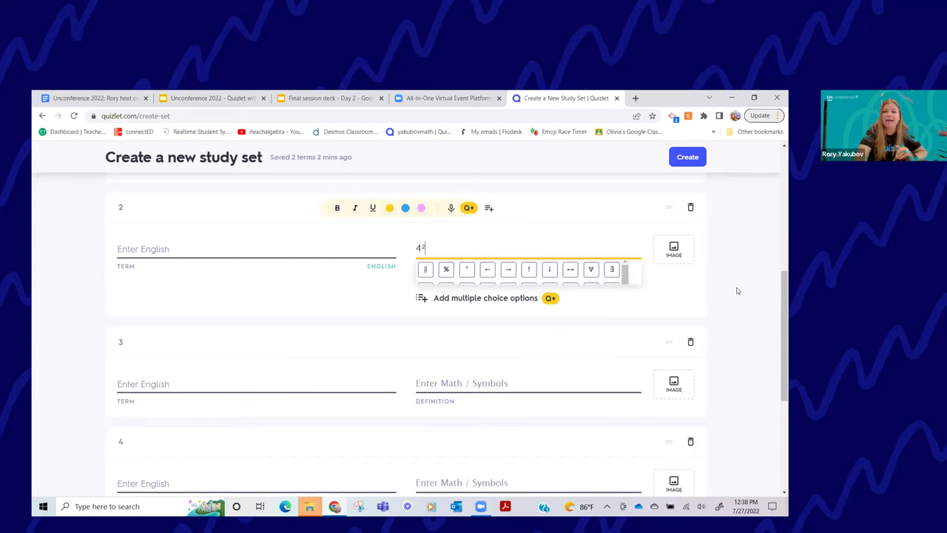
pyautogui.scroll(1, 518, 281)
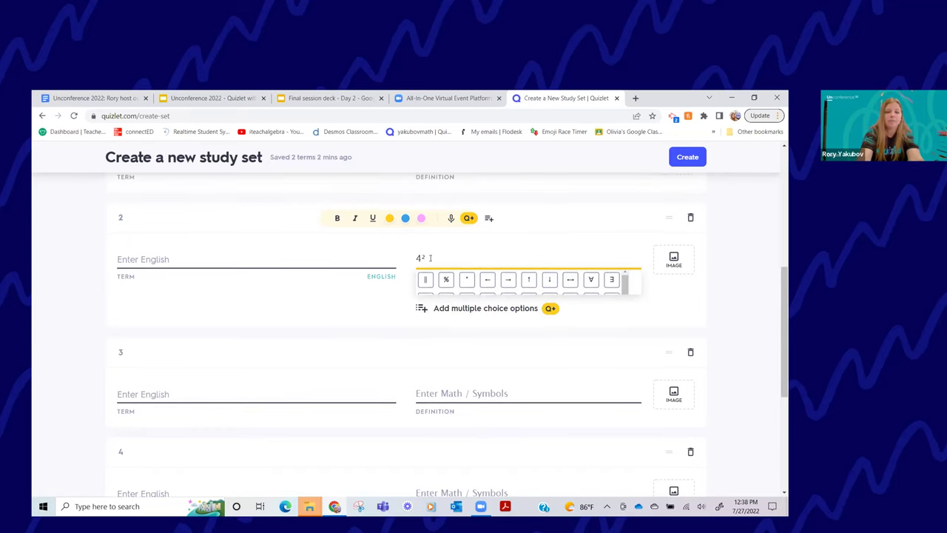
pyautogui.write('+5')
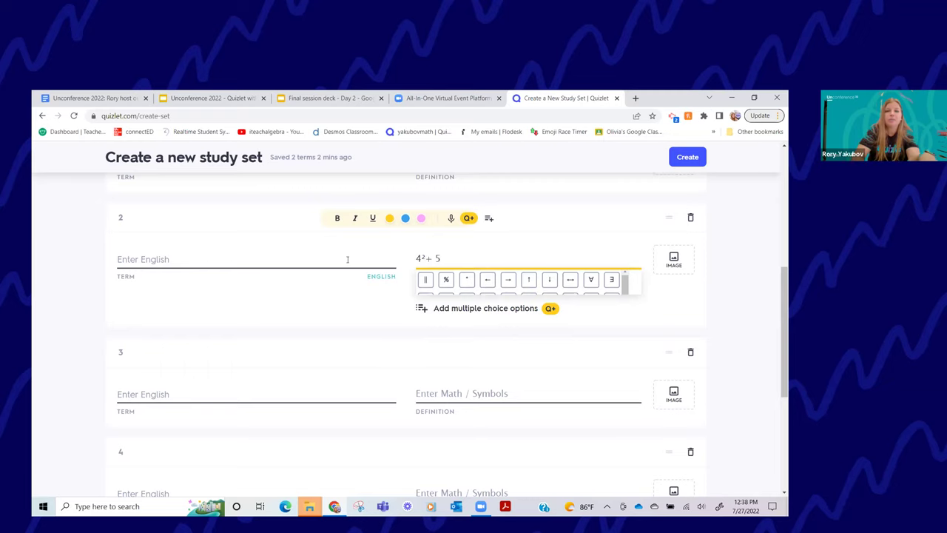
# Enter "21" as the second card's term and add a space before the plus sign in its definition.
pyautogui.click(347, 260)
pyautogui.write('21')
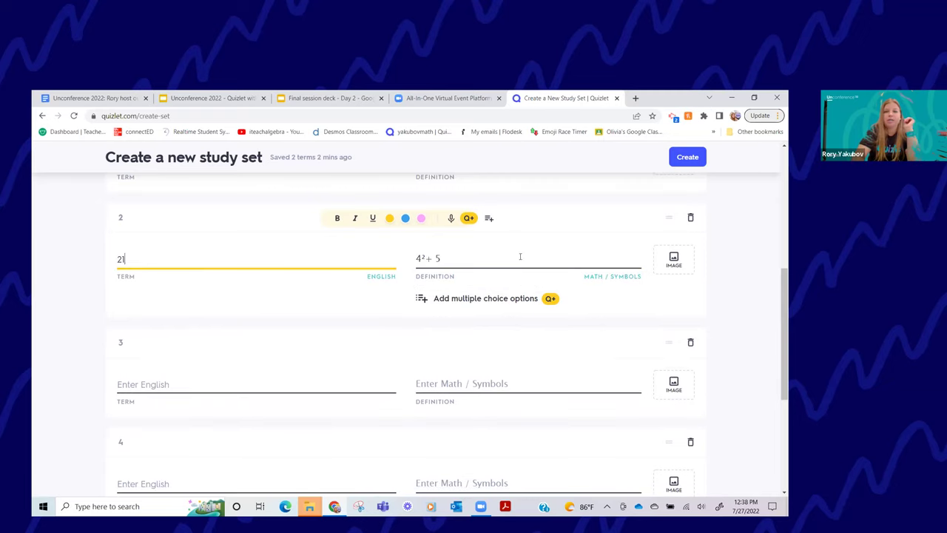
pyautogui.click(428, 258)
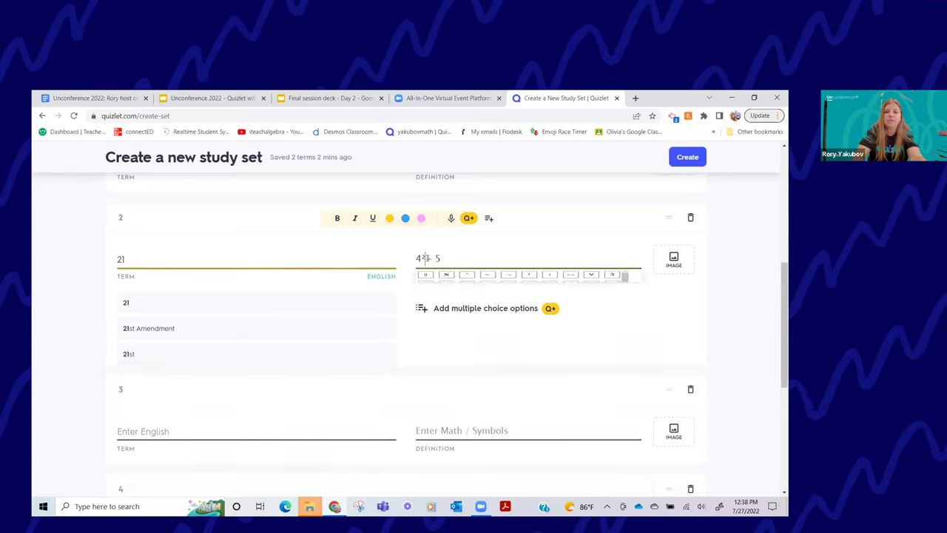
pyautogui.click(726, 277)
# Fill in the third card with the definition "3 – 1" and the term "2".
pyautogui.scroll(-1, 436, 370)
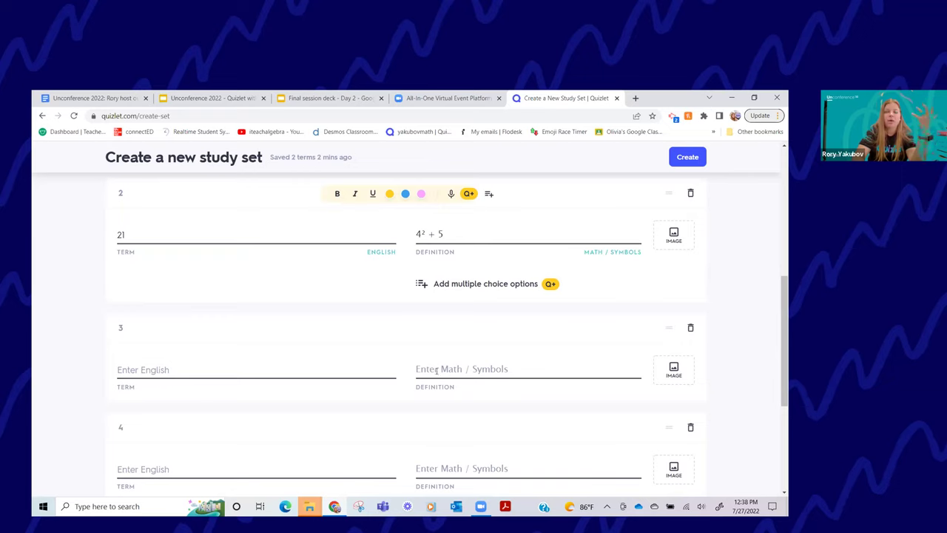
pyautogui.click(437, 369)
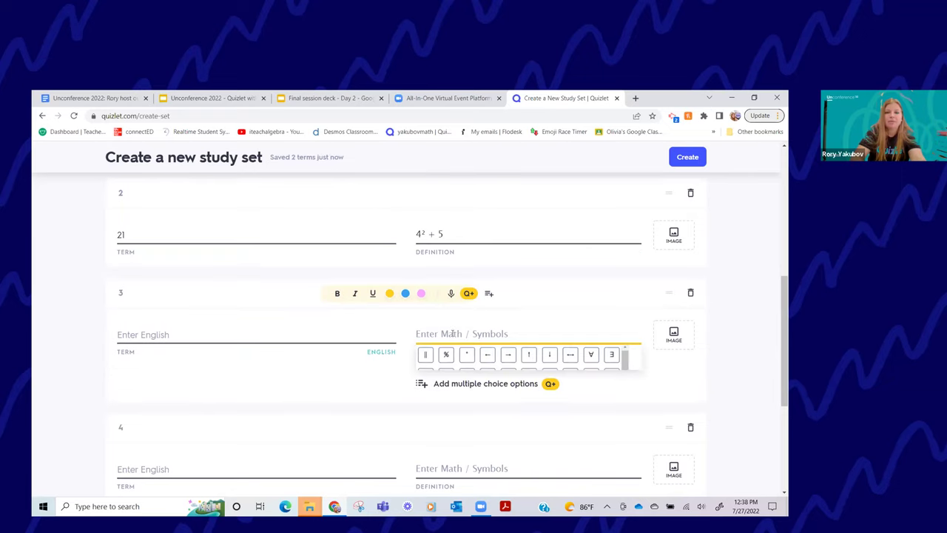
pyautogui.write('3-1')
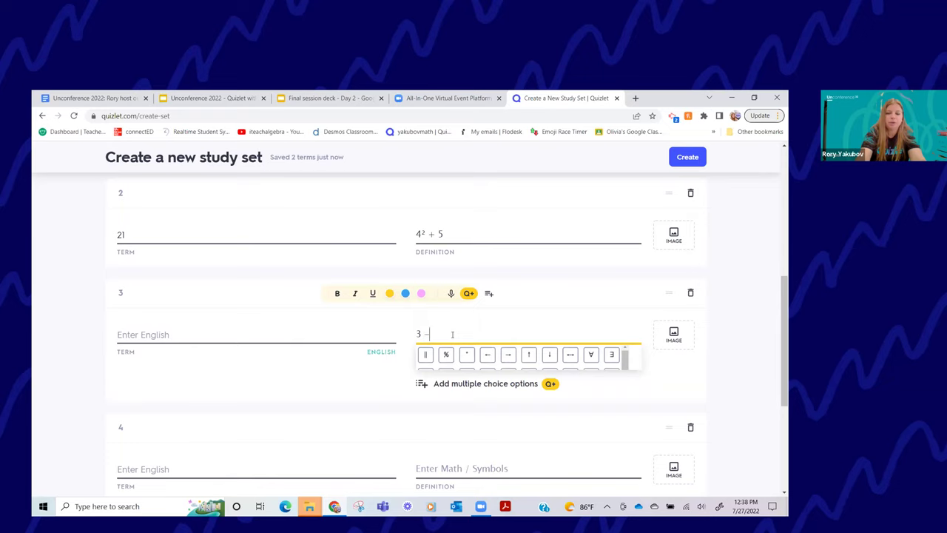
pyautogui.click(162, 339)
pyautogui.write('2')
# Fill in the fourth card with the definition "5(5) + 5" and the term "30".
pyautogui.scroll(-3, 511, 296)
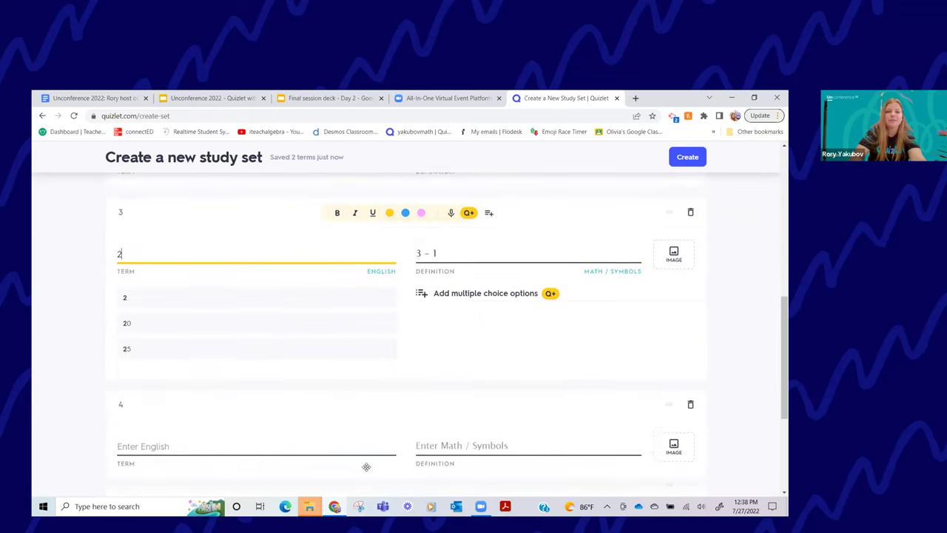
pyautogui.click(491, 323)
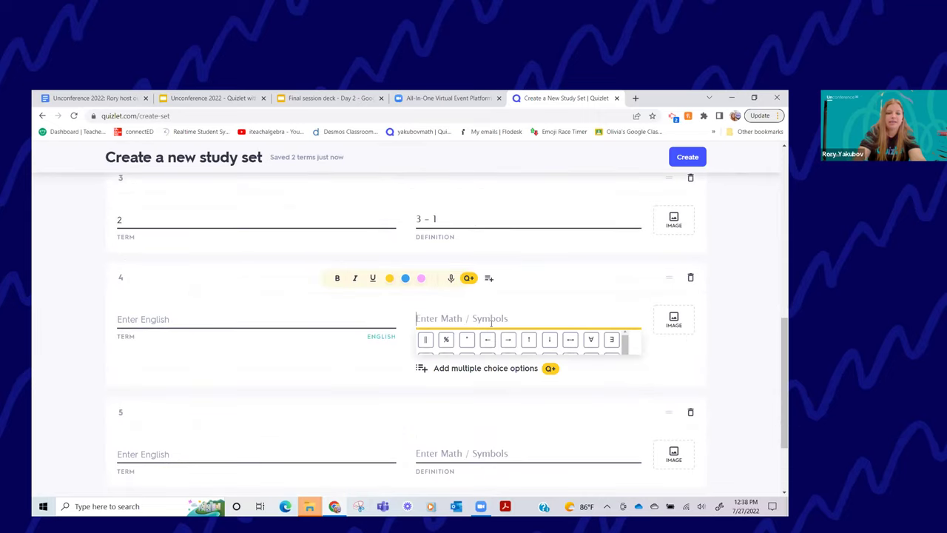
pyautogui.write('5(5) + 5')
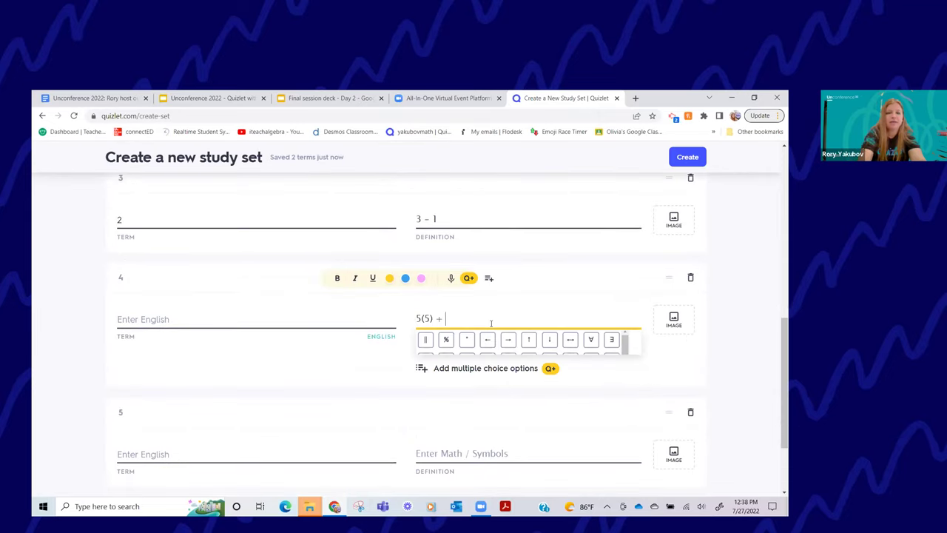
pyautogui.click(225, 325)
pyautogui.write('30')
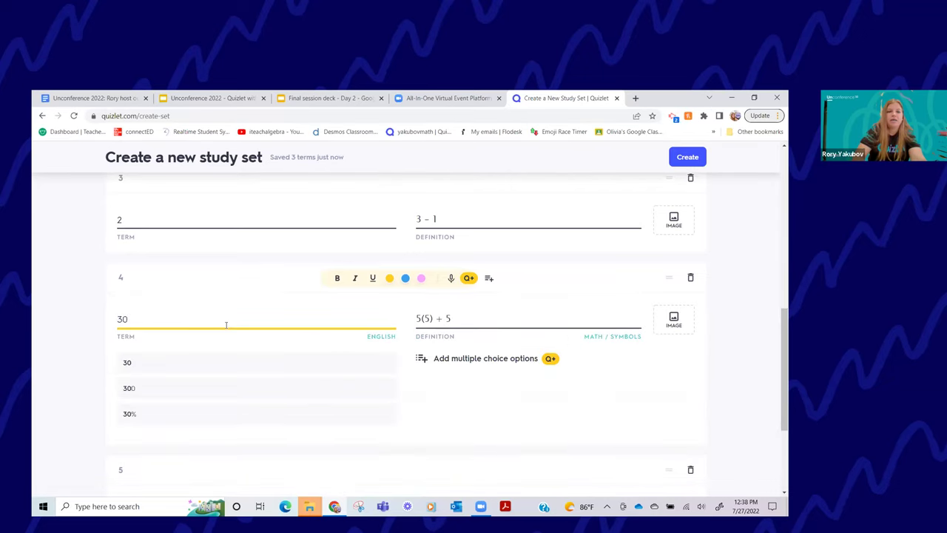
# Leave the fifth card blank and create the study set.
pyautogui.scroll(-3, 226, 324)
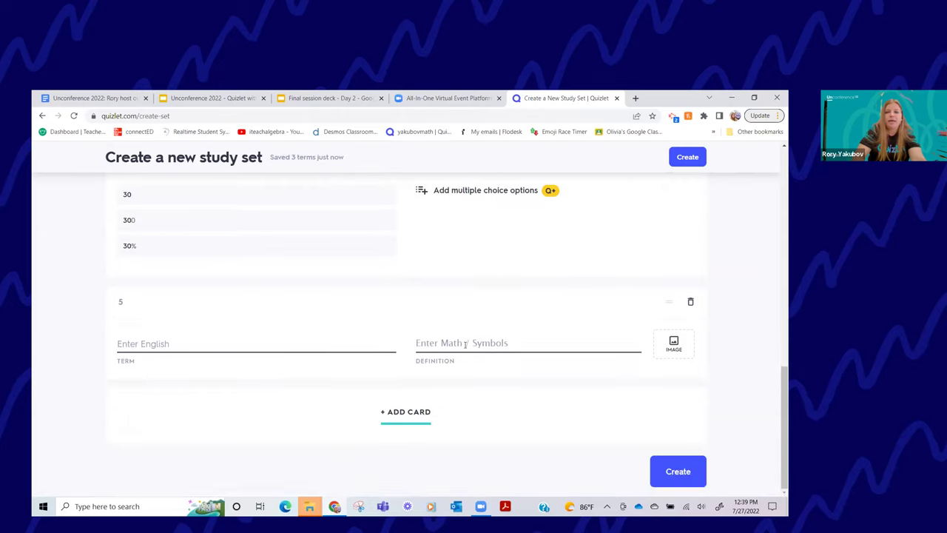
pyautogui.click(467, 343)
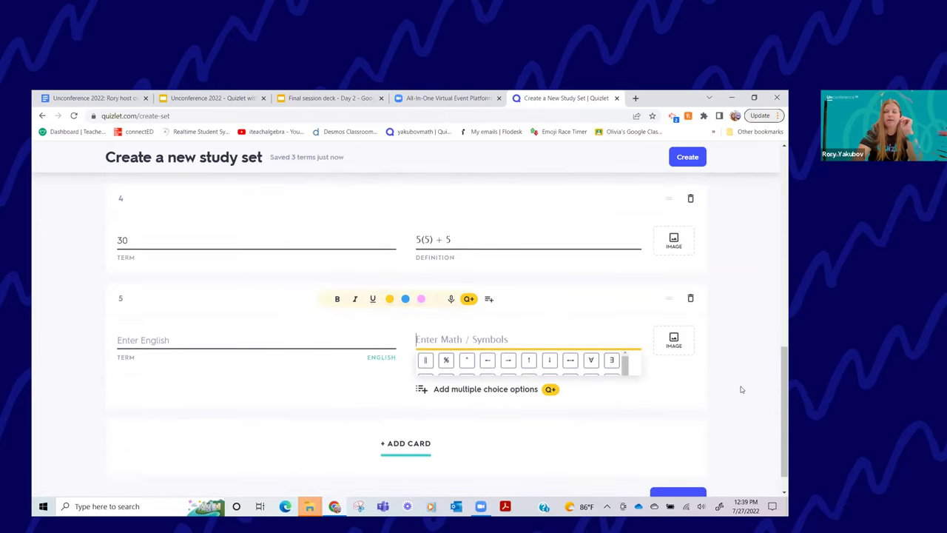
pyautogui.scroll(-1, 742, 389)
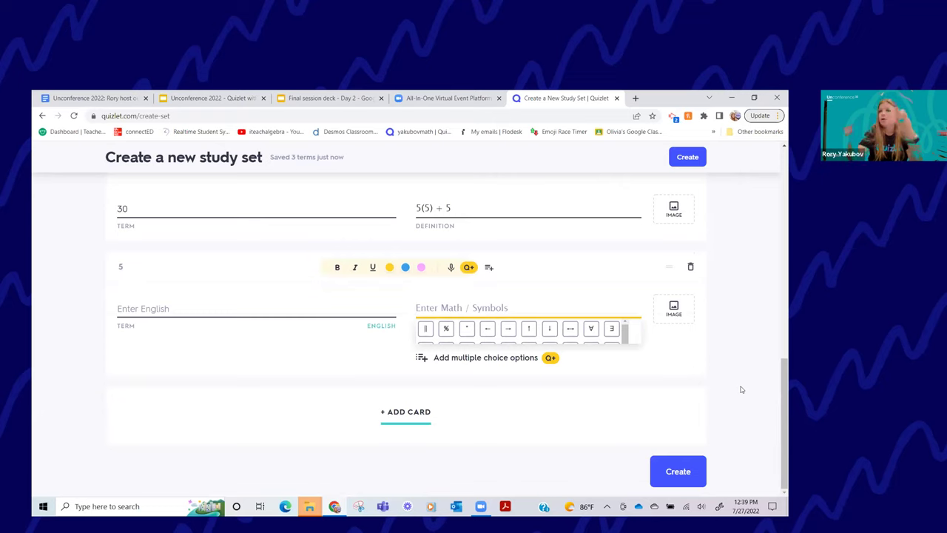
pyautogui.click(675, 480)
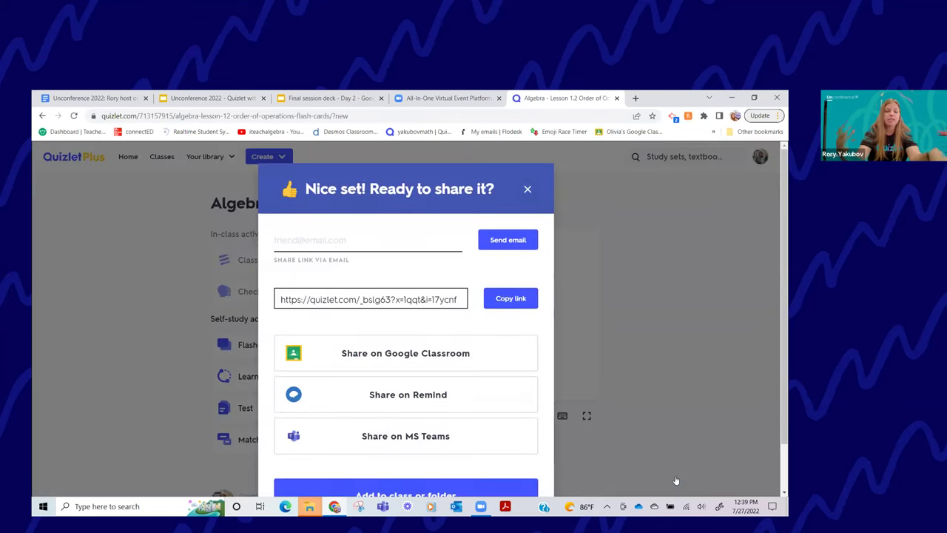
# Review the new set's sharing options, from email and link to Google Classroom, Remind and MS Teams, and close the sharing dialog.
pyautogui.hotkey('ctrl', '-')
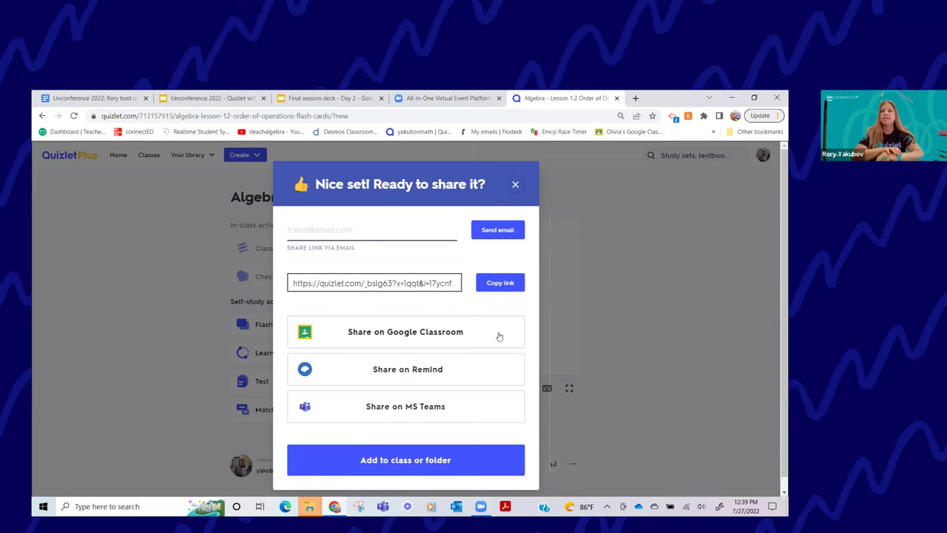
pyautogui.click(365, 230)
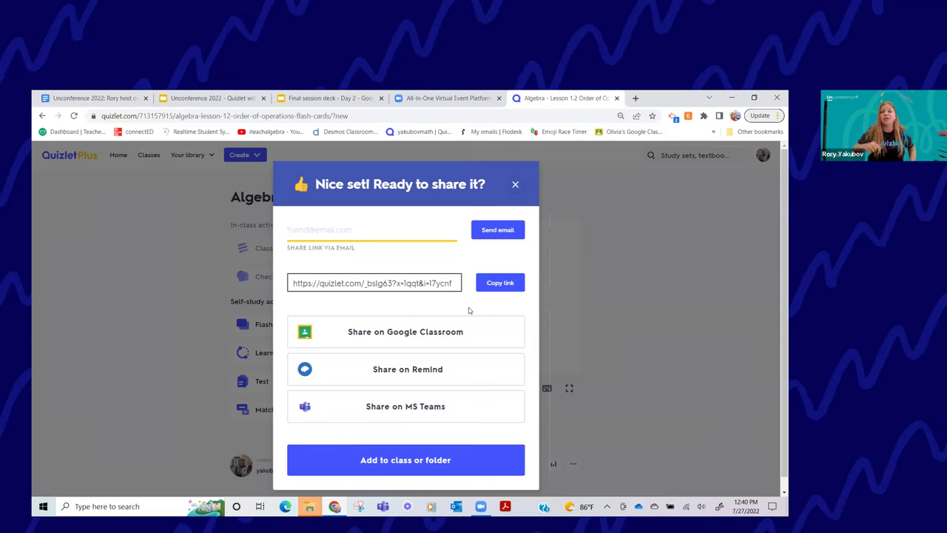
pyautogui.click(423, 421)
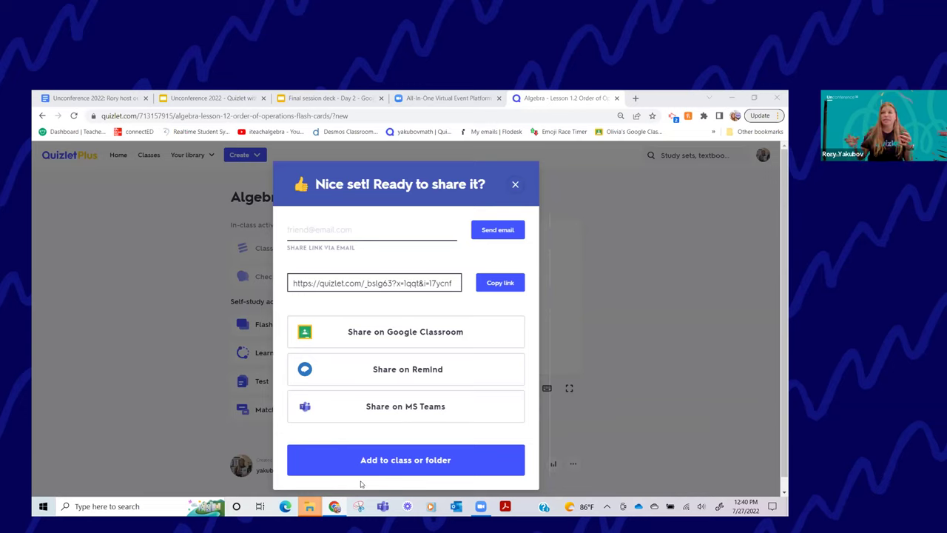
pyautogui.click(518, 189)
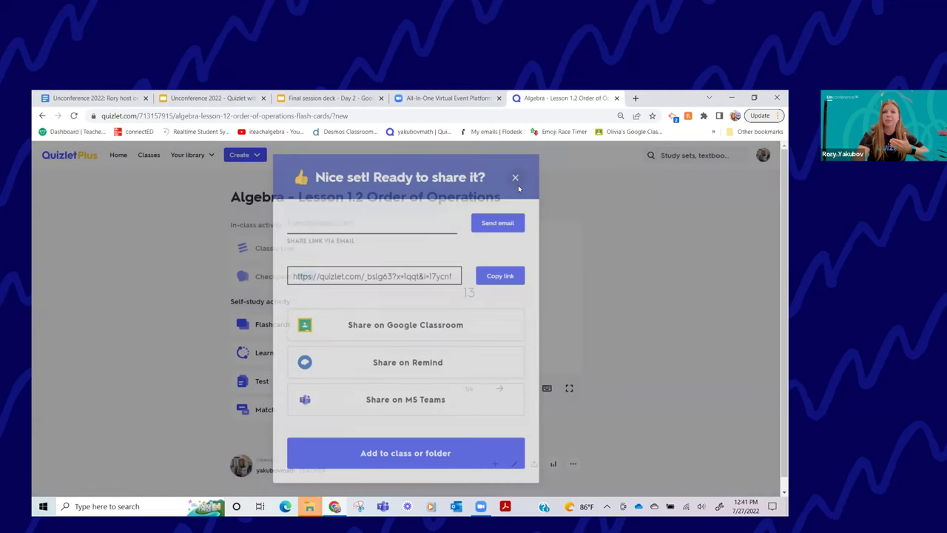
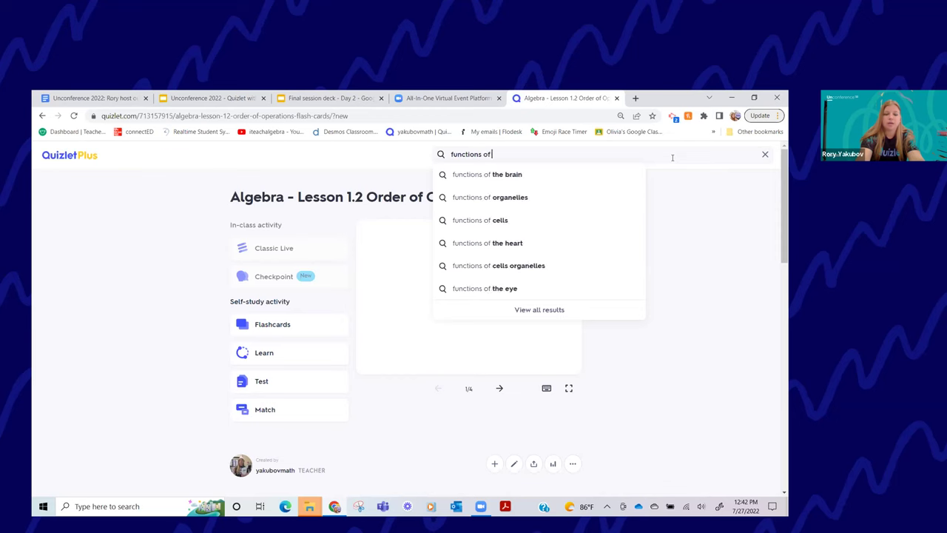
# Search for "functions of graphs" and open the Graphs of Functions vocab study set.
pyautogui.press('Return')
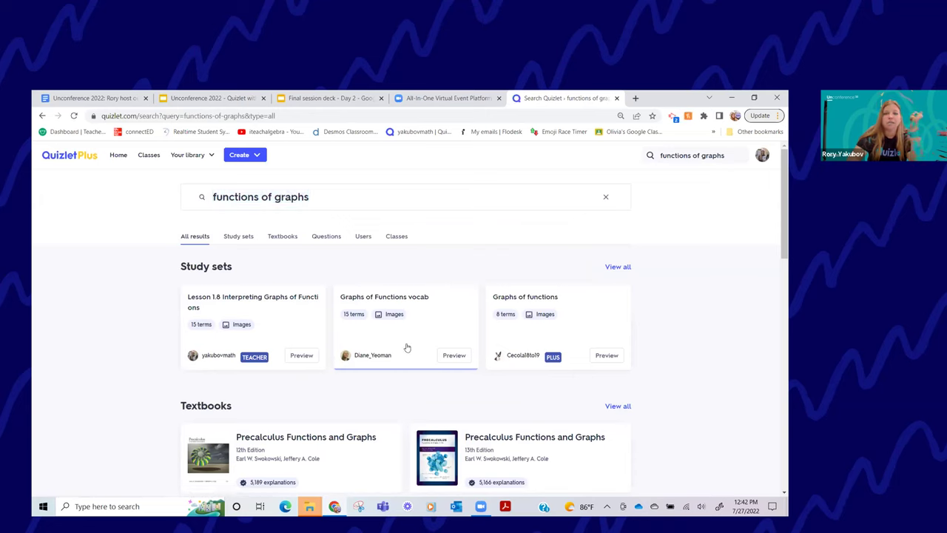
pyautogui.click(422, 309)
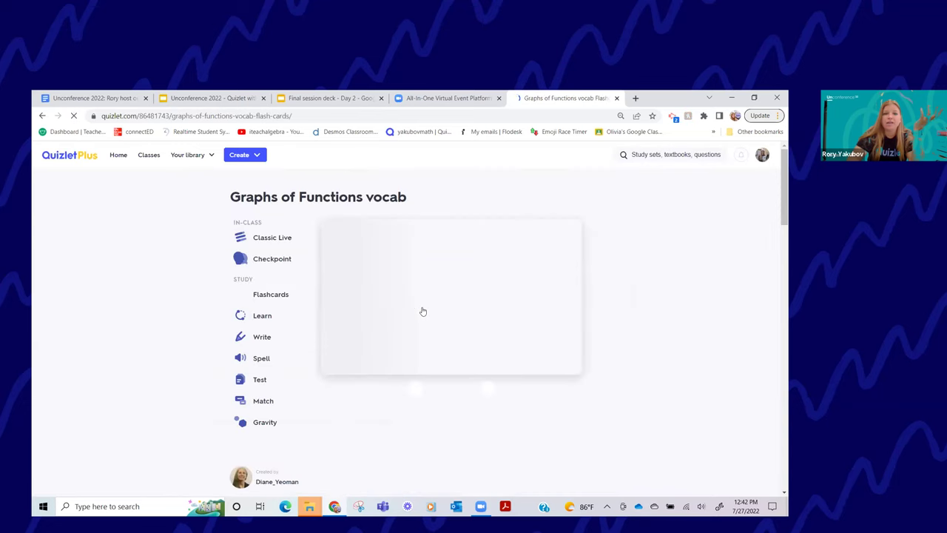
# Look through the terms, definitions and images in the Graphs of Functions vocab set.
pyautogui.scroll(-1, 176, 332)
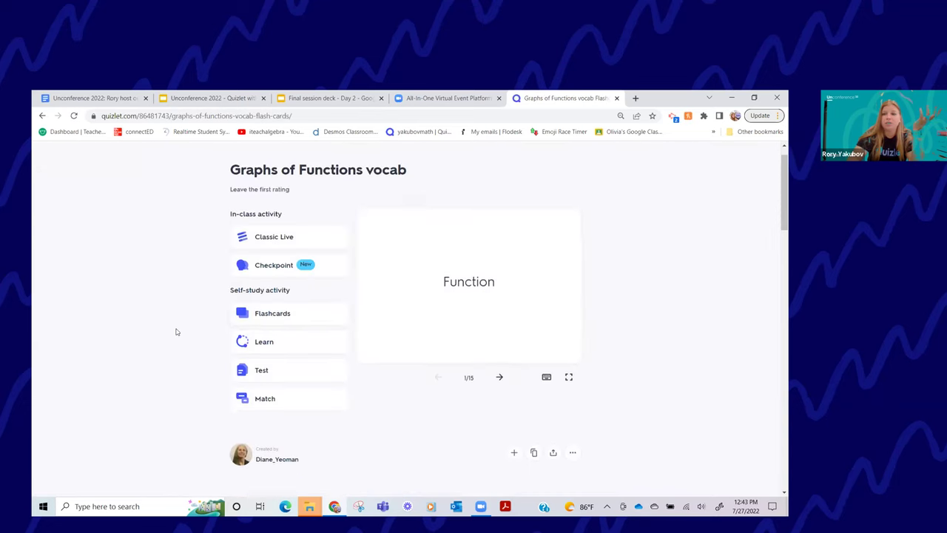
pyautogui.scroll(-3, 176, 331)
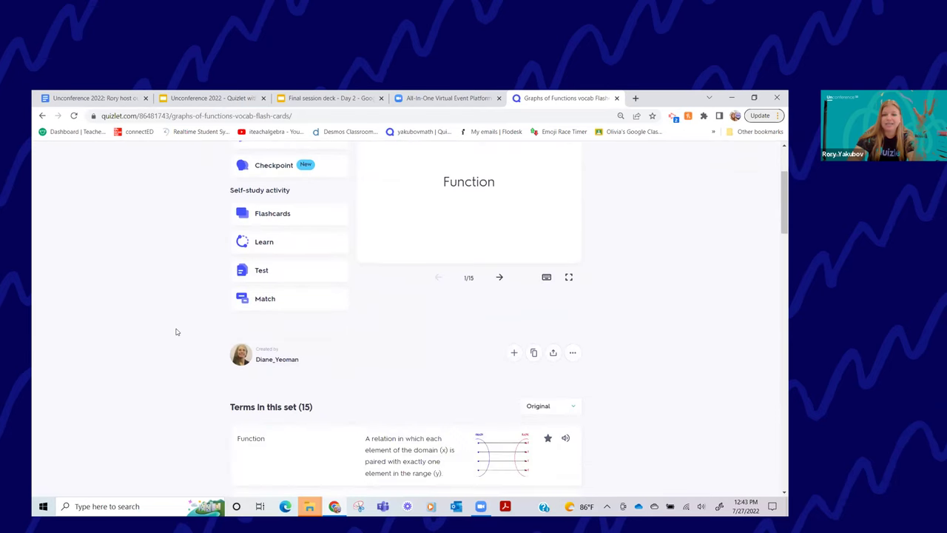
pyautogui.scroll(-2, 176, 331)
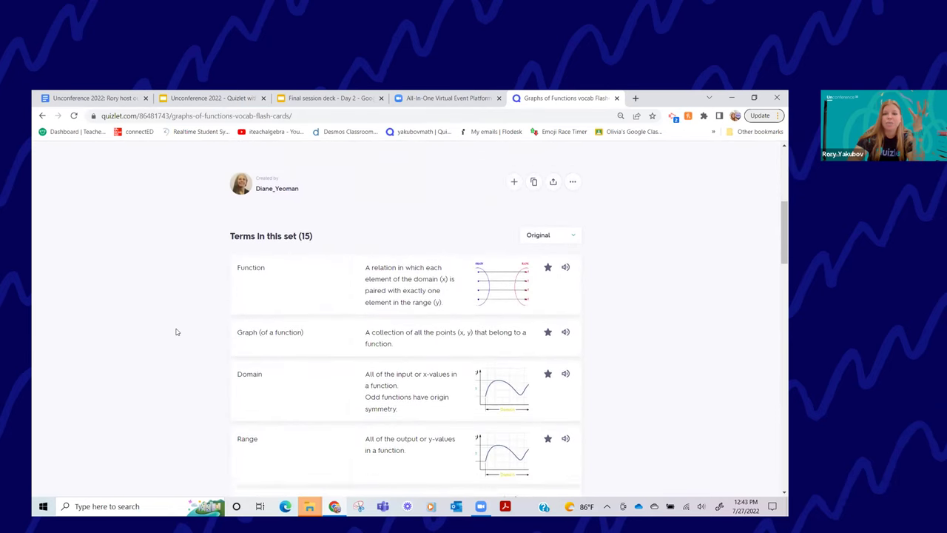
pyautogui.scroll(-2, 176, 332)
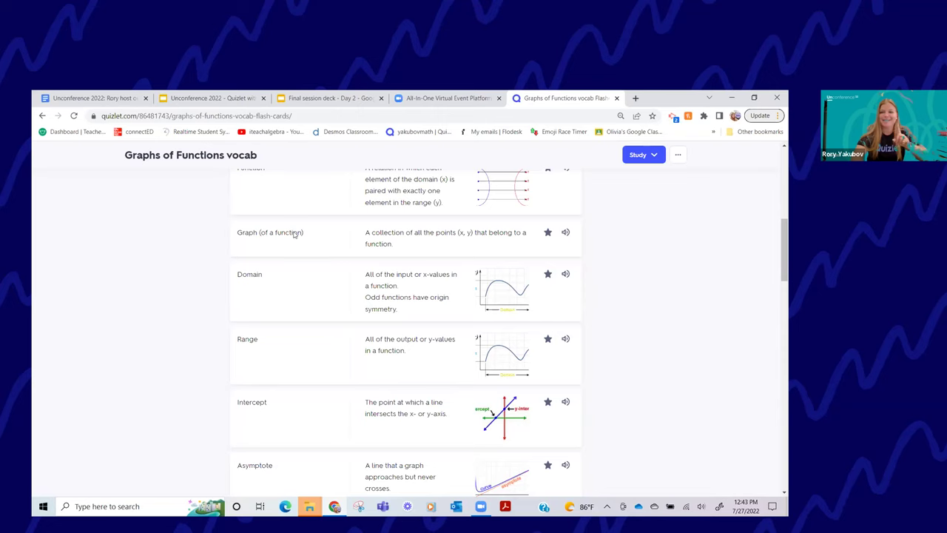
pyautogui.scroll(1, 608, 234)
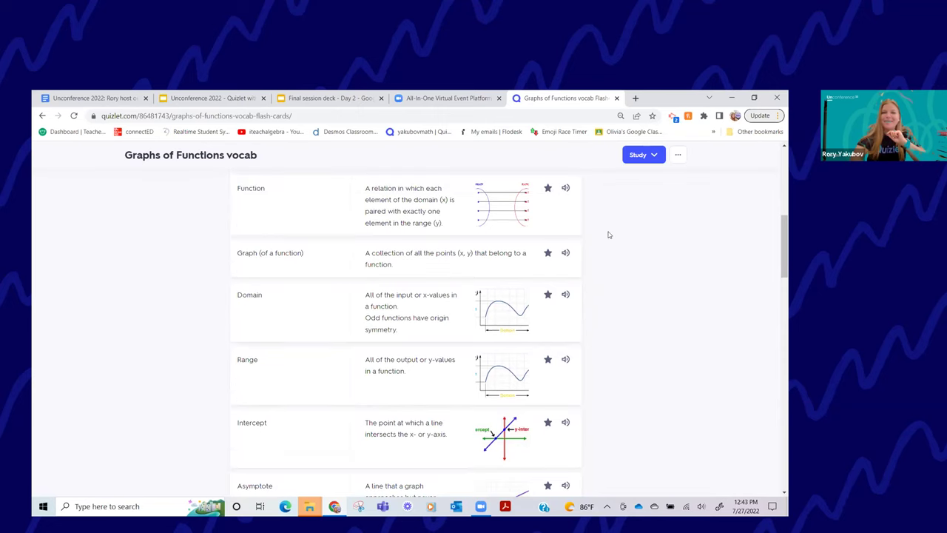
pyautogui.scroll(-3, 609, 234)
pyautogui.scroll(-3, 608, 234)
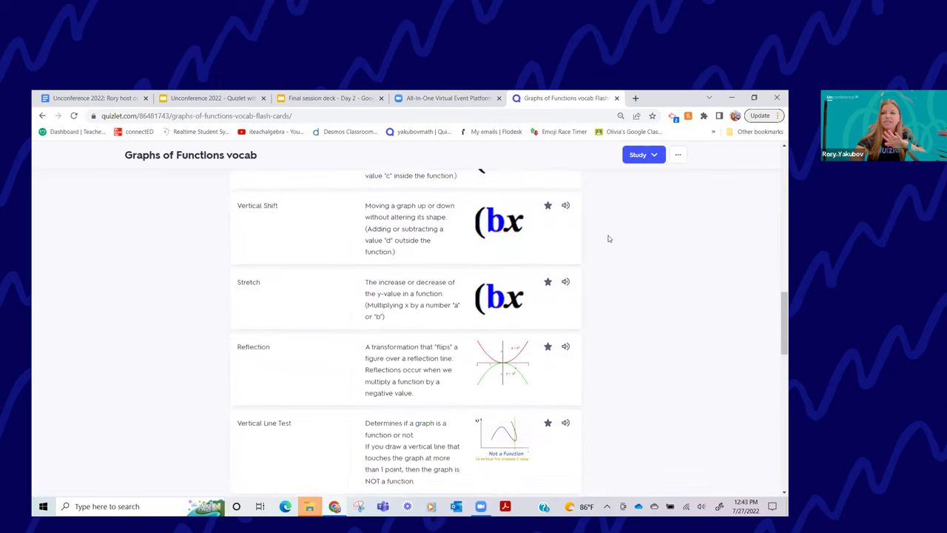
pyautogui.scroll(6, 609, 238)
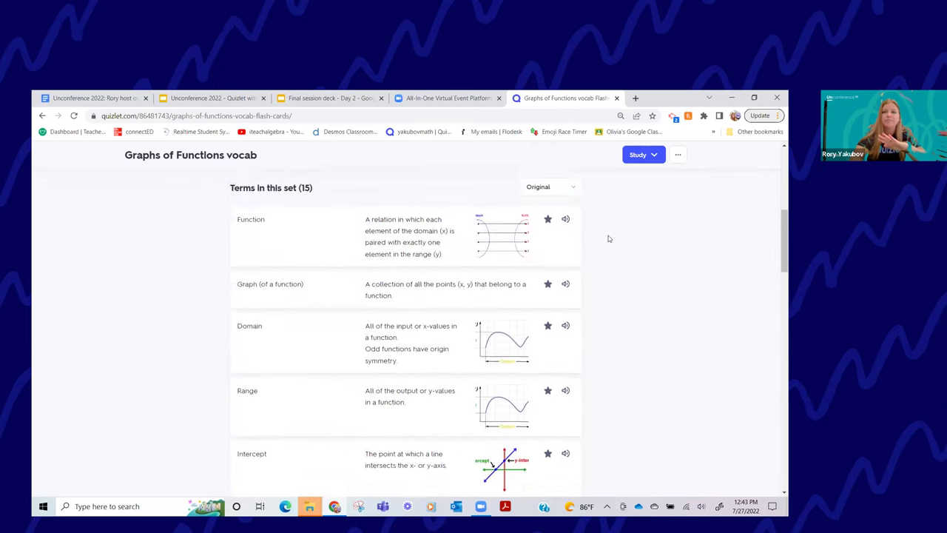
pyautogui.scroll(5, 609, 239)
# Save an editable copy of the Graphs of Functions vocab set and look over its first cards.
pyautogui.scroll(-1, 609, 238)
pyautogui.scroll(-1, 608, 238)
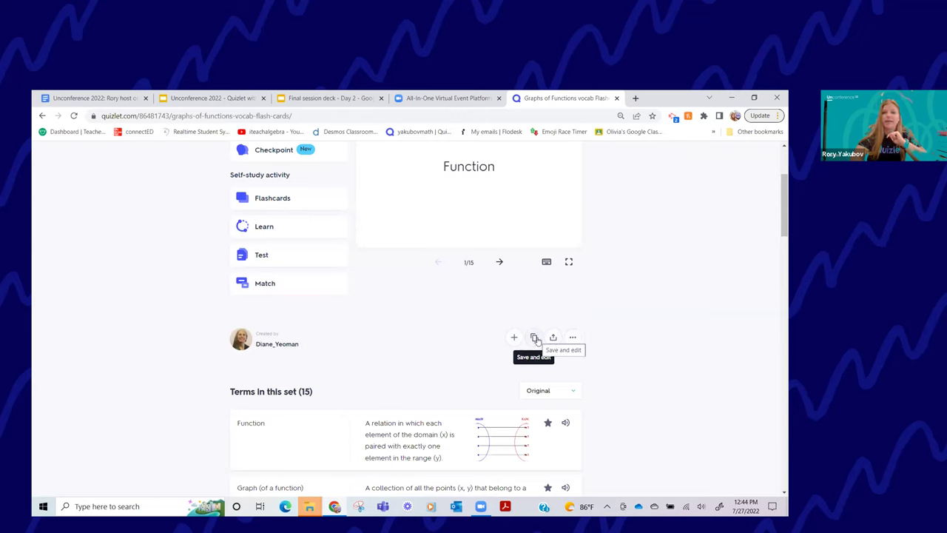
pyautogui.click(535, 338)
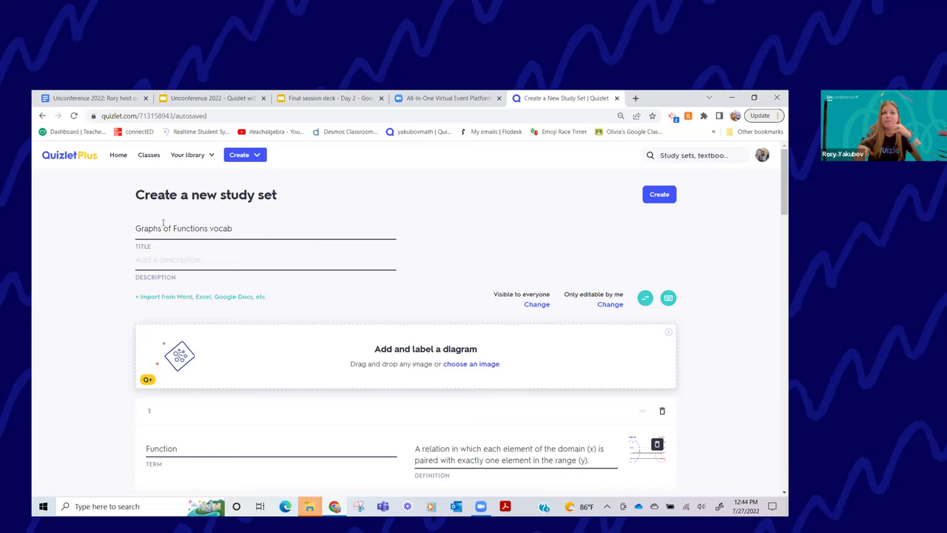
pyautogui.scroll(-3, 325, 242)
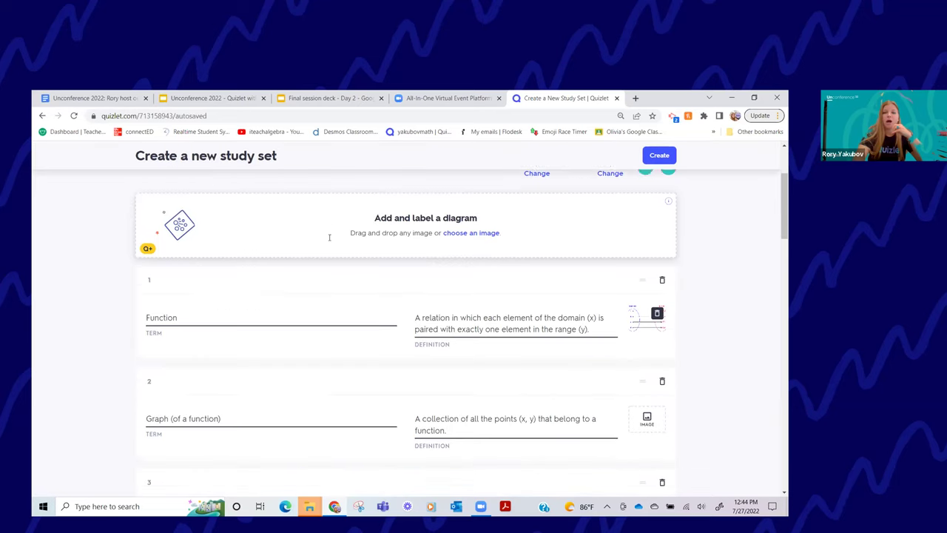
pyautogui.scroll(-2, 330, 241)
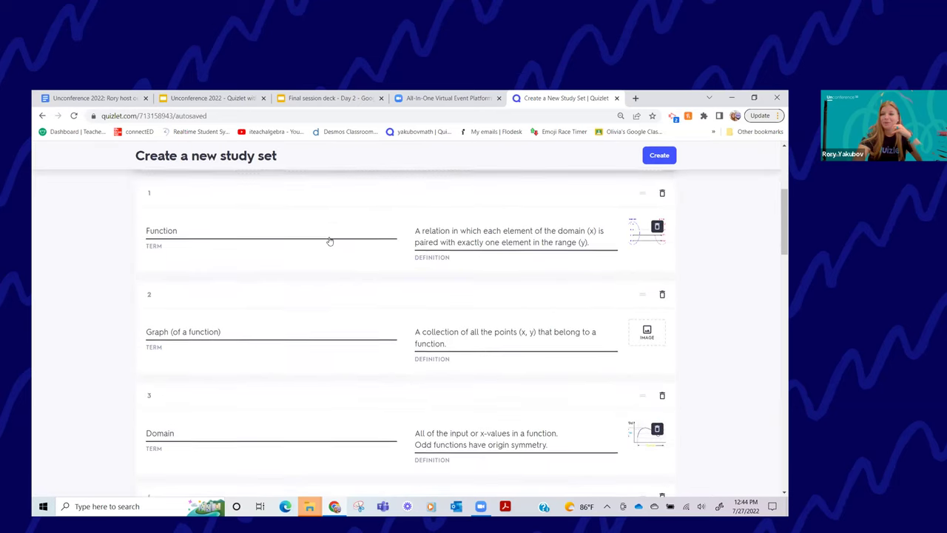
# Look through the terms, definitions and images of the copied Graphs of Functions vocab set, from Function to y-axis Symmetry.
pyautogui.scroll(-3, 329, 237)
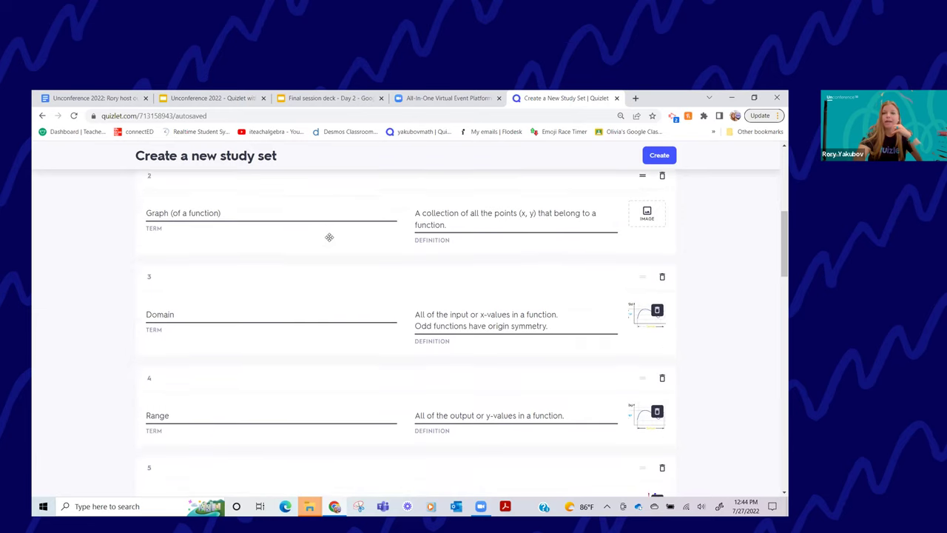
pyautogui.scroll(-1, 329, 237)
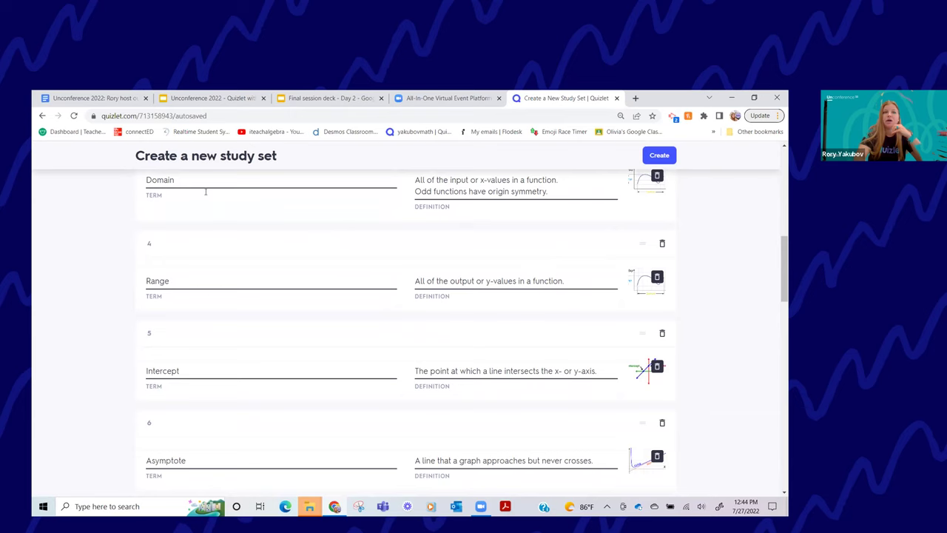
pyautogui.scroll(-2, 392, 323)
pyautogui.scroll(3, 392, 323)
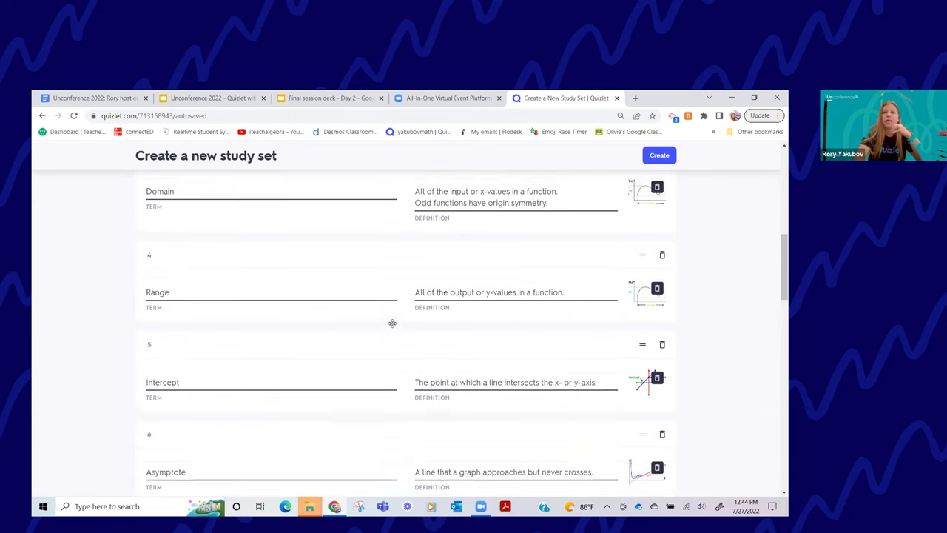
pyautogui.scroll(-5, 392, 323)
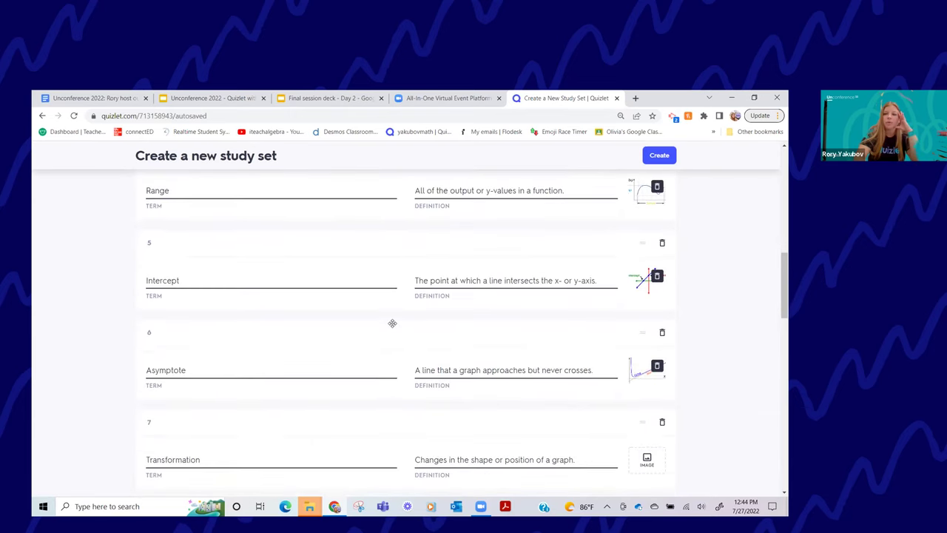
pyautogui.scroll(-5, 392, 323)
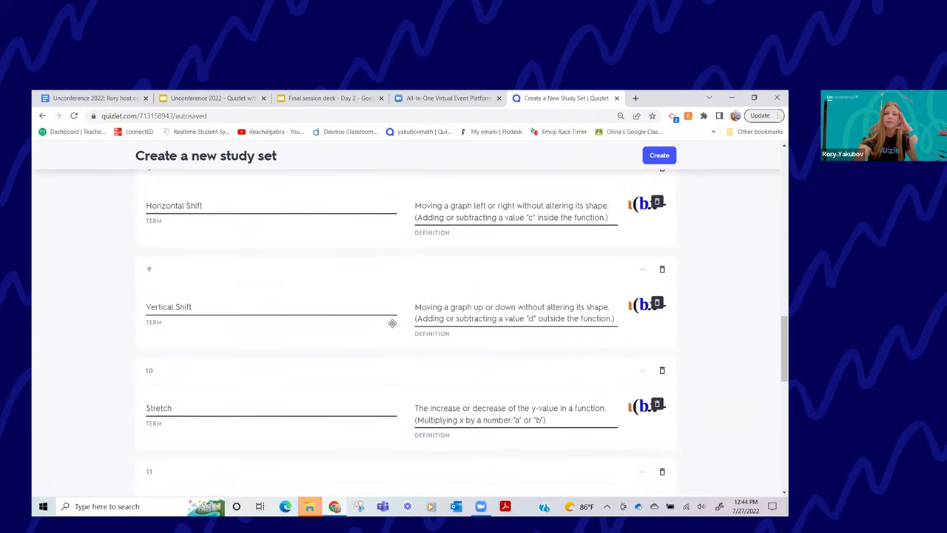
pyautogui.scroll(-2, 392, 323)
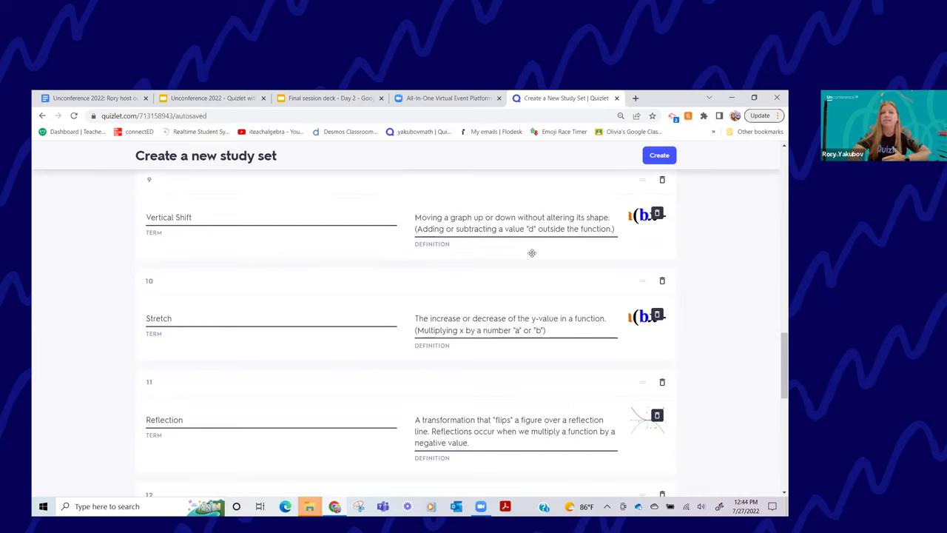
pyautogui.scroll(-1, 514, 292)
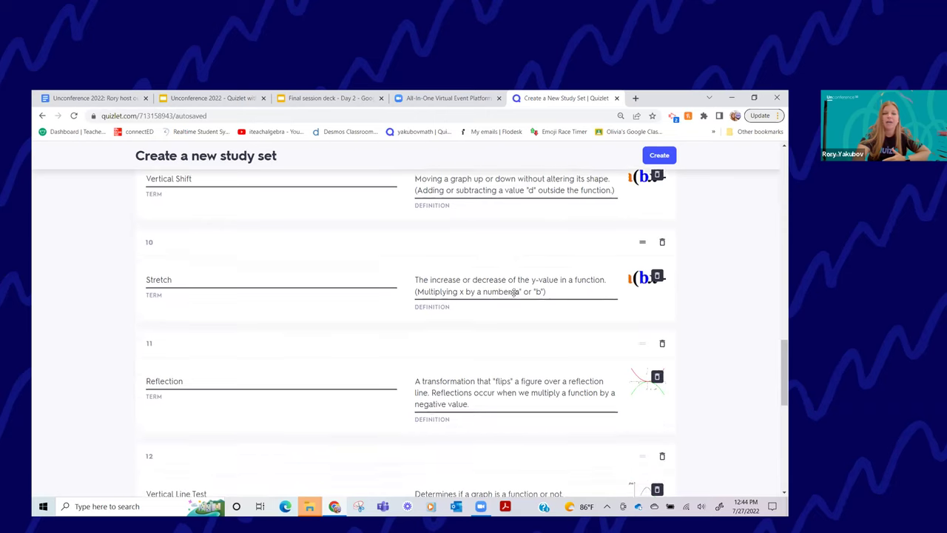
pyautogui.scroll(-3, 513, 292)
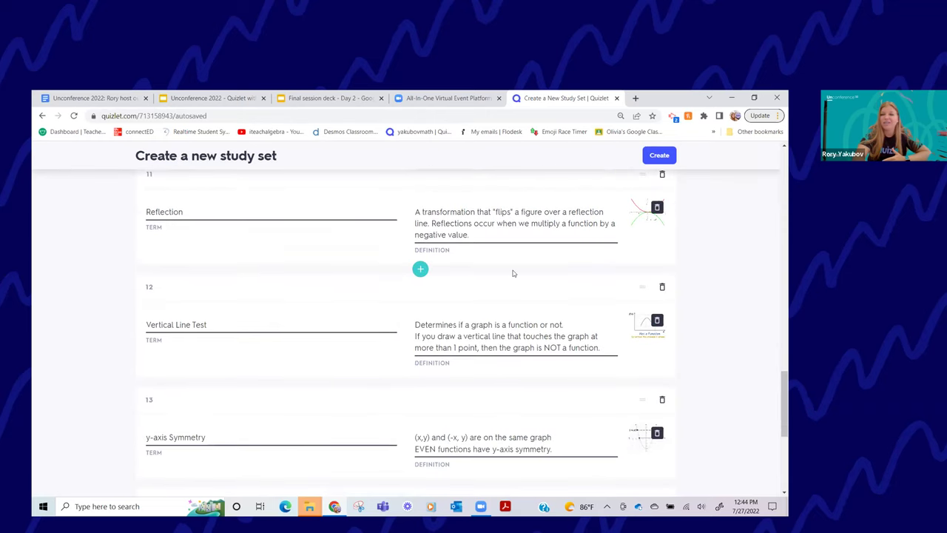
pyautogui.scroll(1, 528, 282)
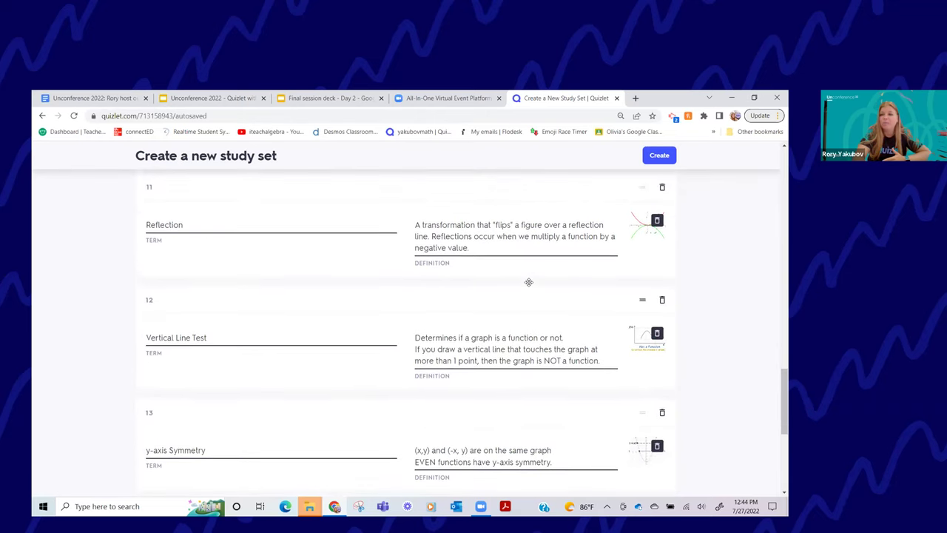
# Remove the image from the Vertical Line Test card and delete the y-axis Symmetry card.
pyautogui.click(657, 335)
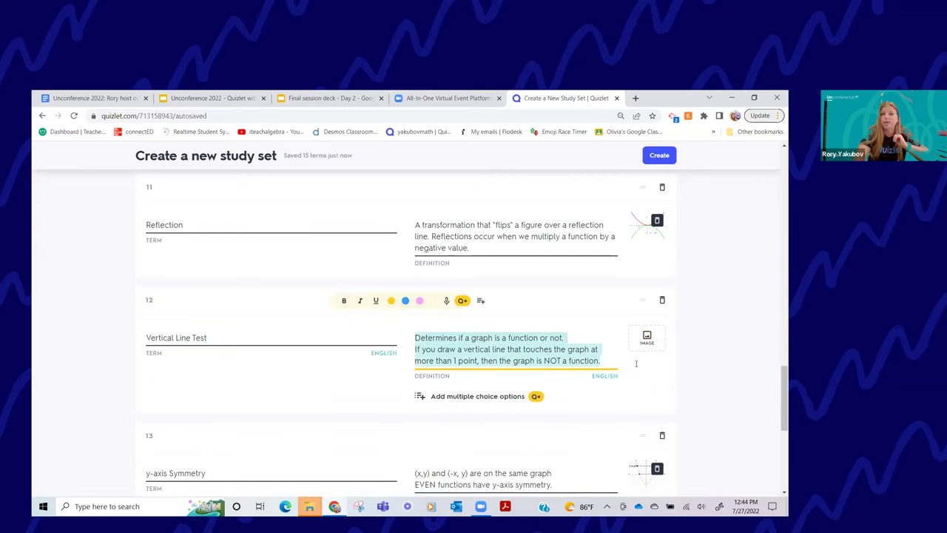
pyautogui.scroll(-2, 674, 376)
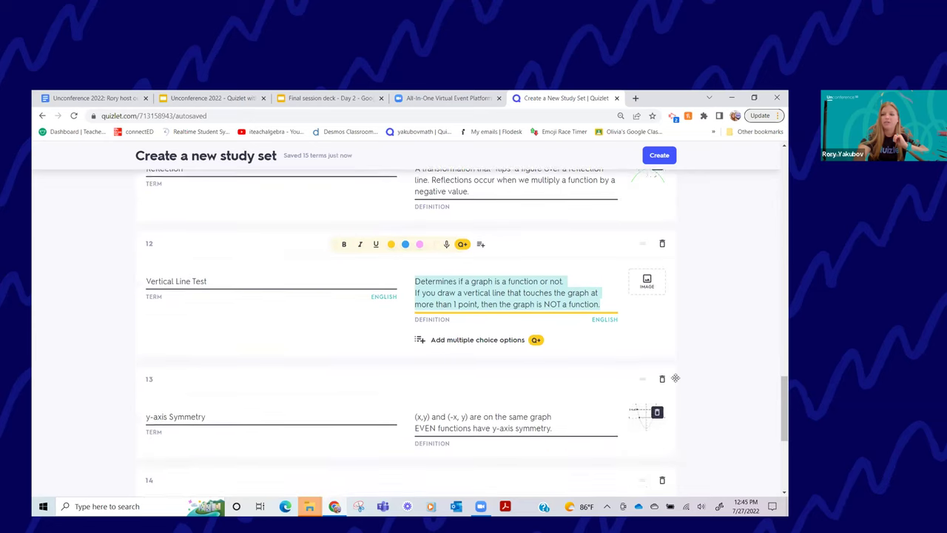
pyautogui.click(662, 338)
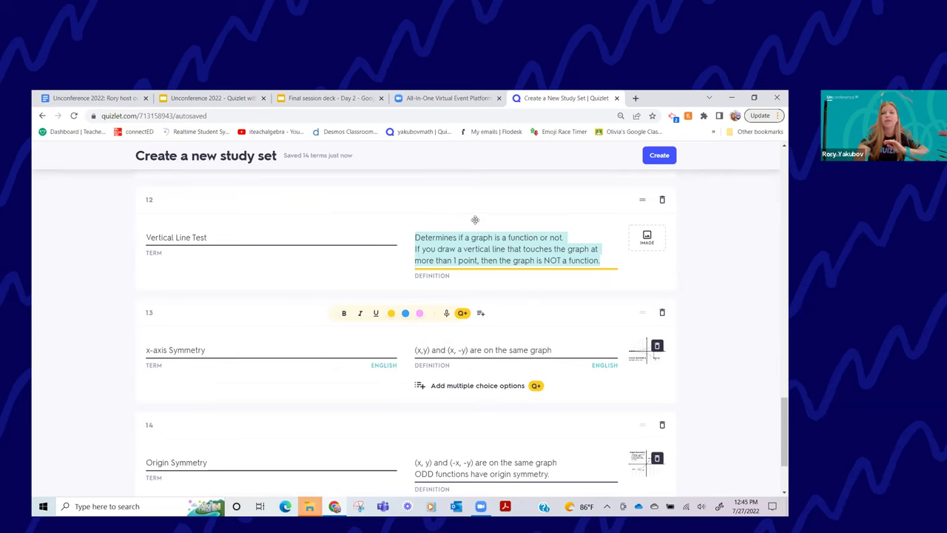
# Create the study set from the edited Graphs of Functions vocab copy.
pyautogui.scroll(15, 475, 220)
pyautogui.scroll(10, 476, 220)
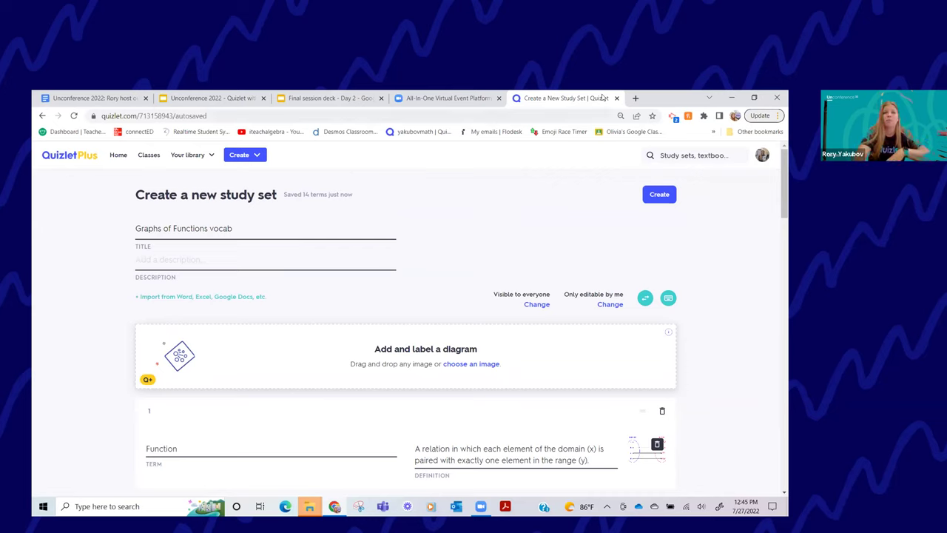
pyautogui.click(657, 195)
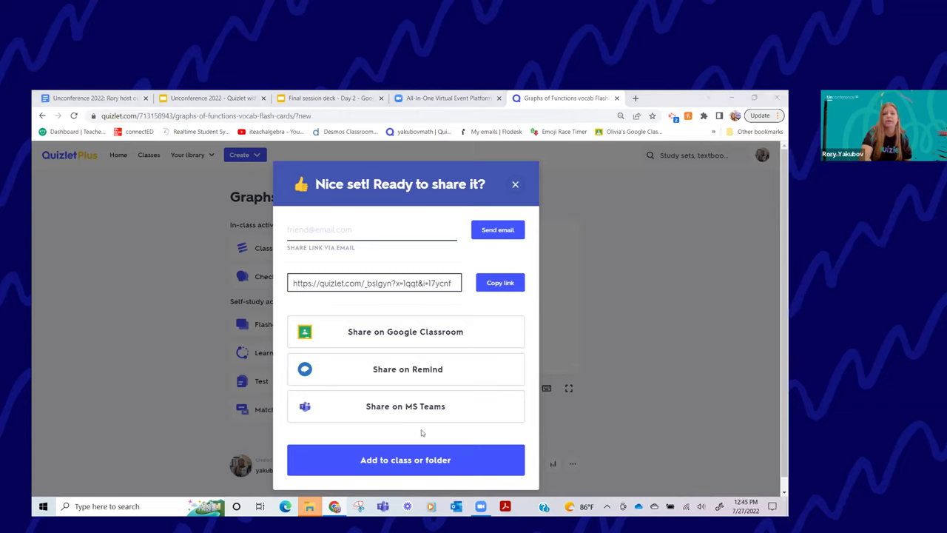
# Add the set to the classes Algebra 1 - Period 1, Algebra CP - Periods A1, A2 and B8, and Algebra Honors - Period B2.
pyautogui.click(403, 460)
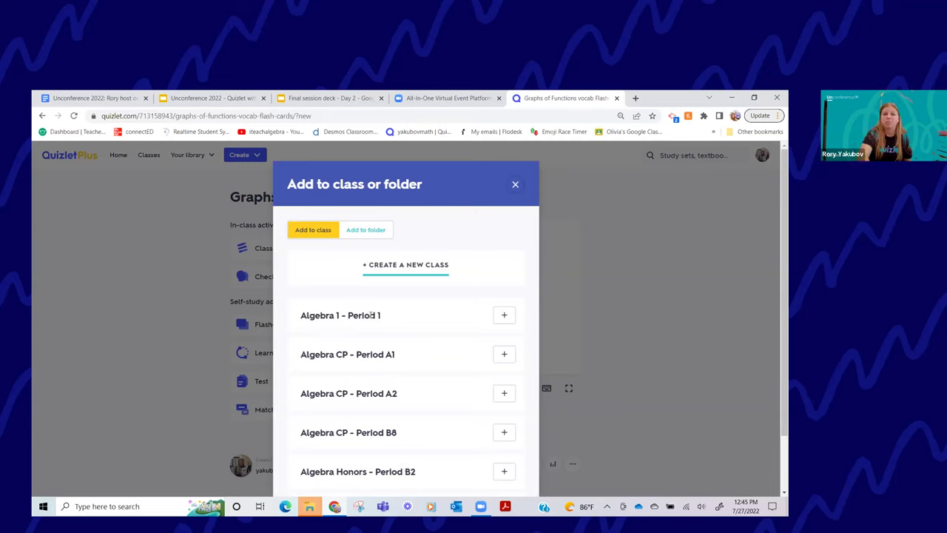
pyautogui.click(504, 315)
pyautogui.click(503, 318)
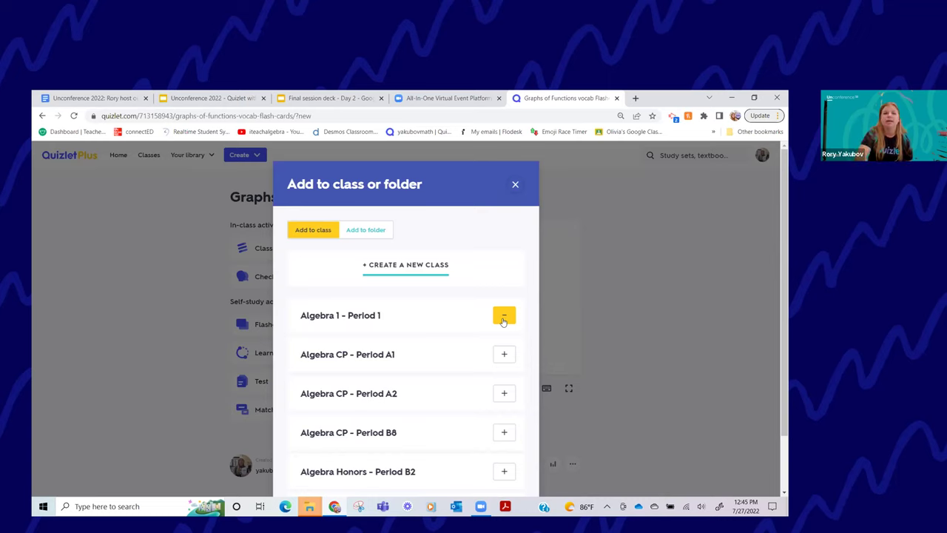
pyautogui.click(502, 358)
pyautogui.click(503, 392)
pyautogui.click(503, 435)
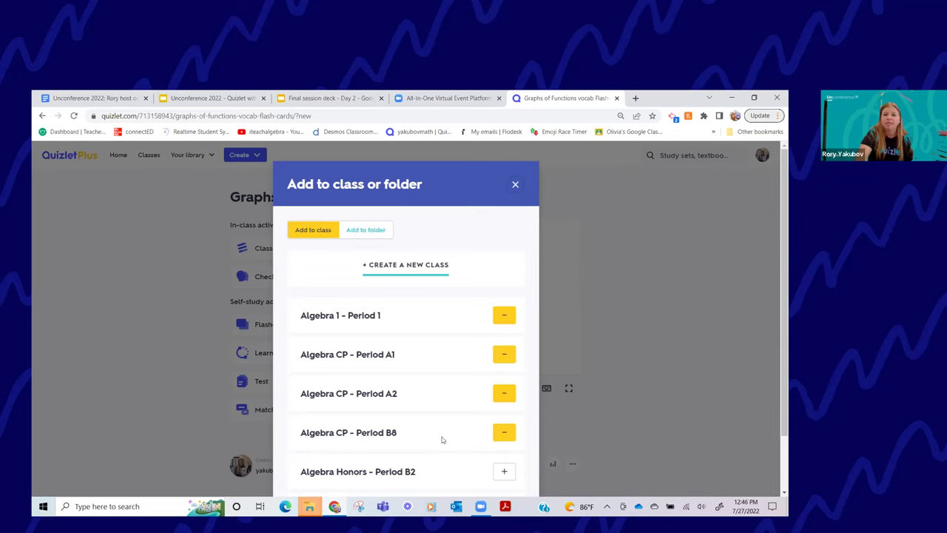
pyautogui.scroll(-1, 443, 435)
pyautogui.click(505, 422)
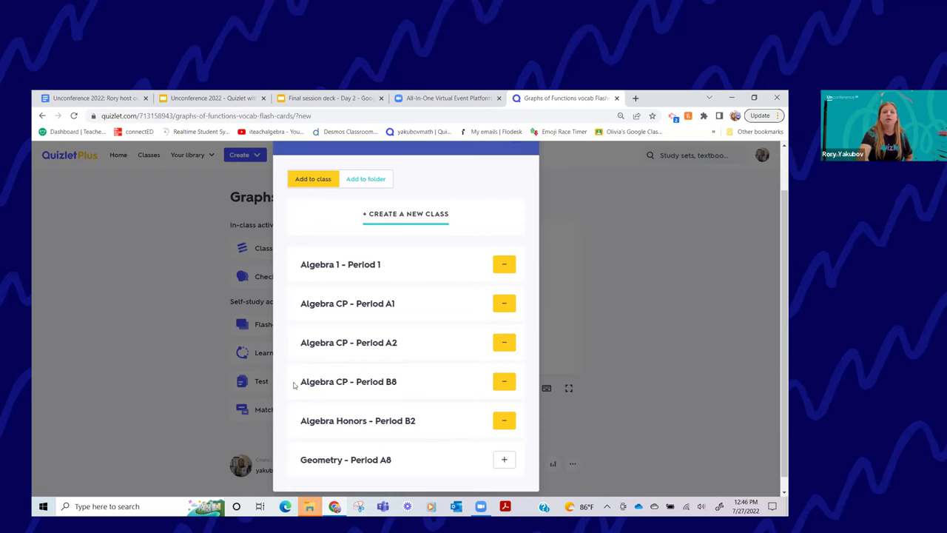
pyautogui.scroll(1, 413, 333)
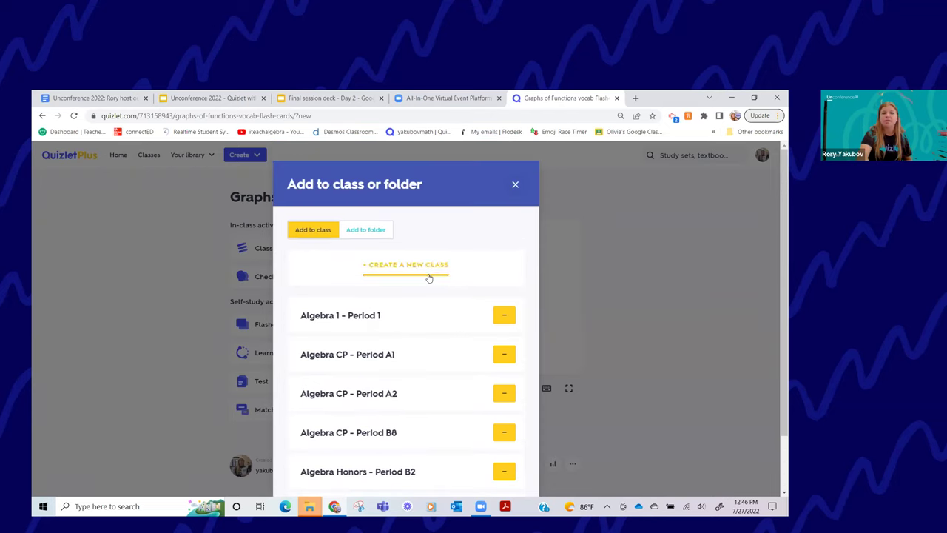
pyautogui.click(515, 184)
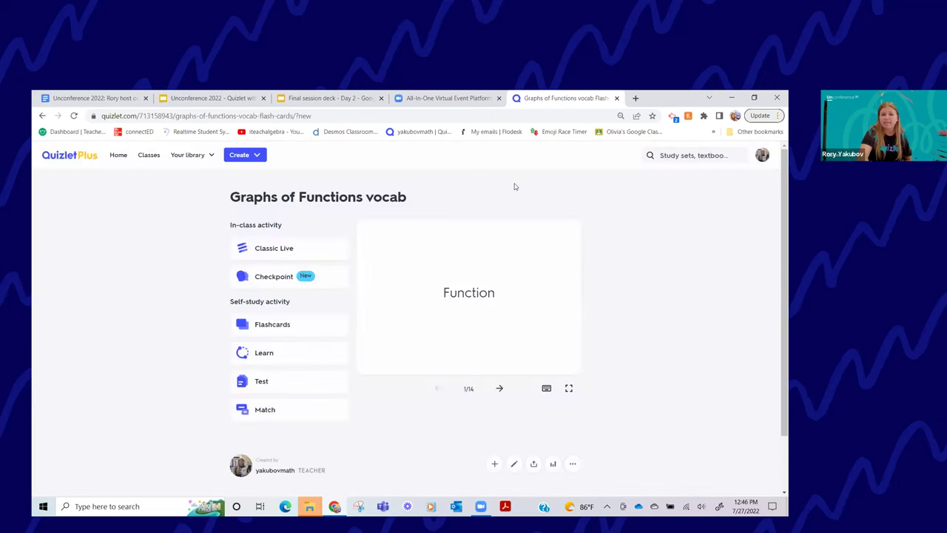
# Open the list of classes, and switch to the Google Slides deck to present the "Create Your Own Math Classes" slide.
pyautogui.click(148, 156)
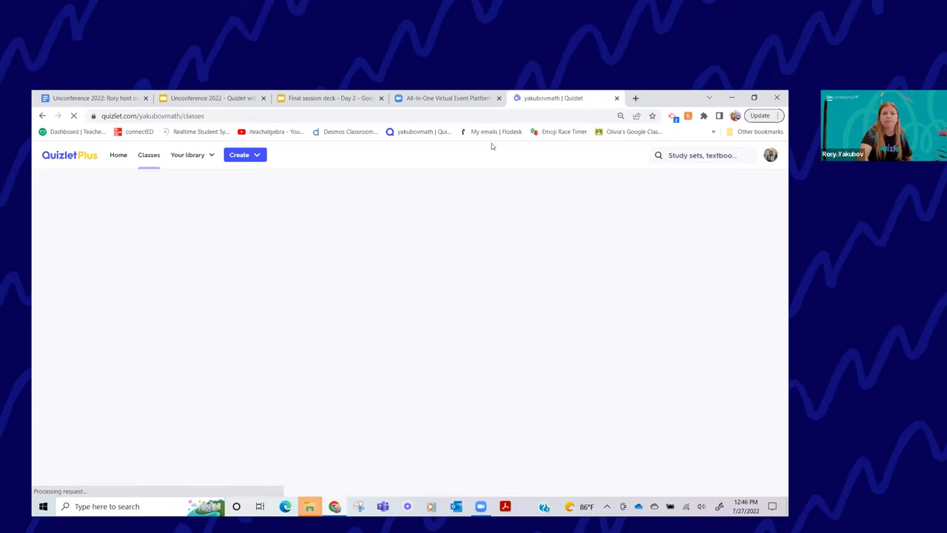
pyautogui.click(203, 99)
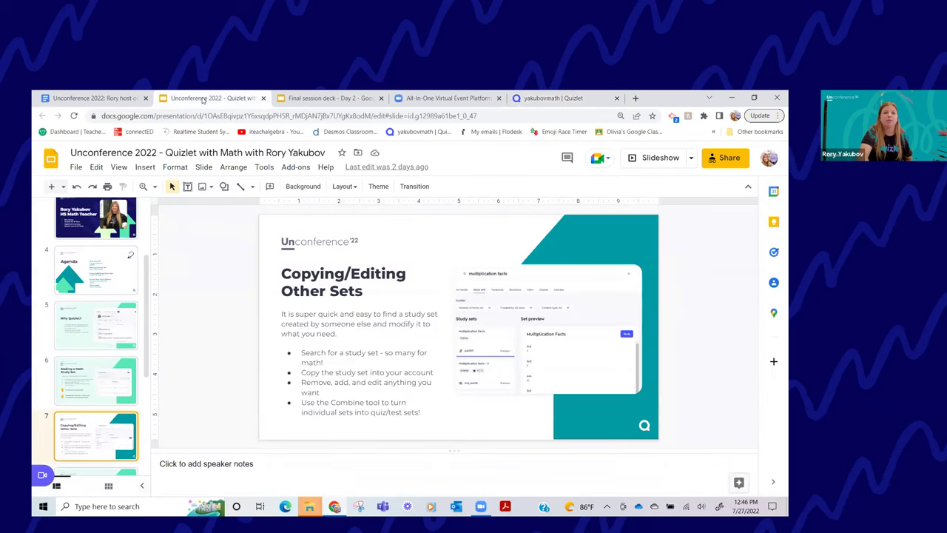
pyautogui.click(640, 164)
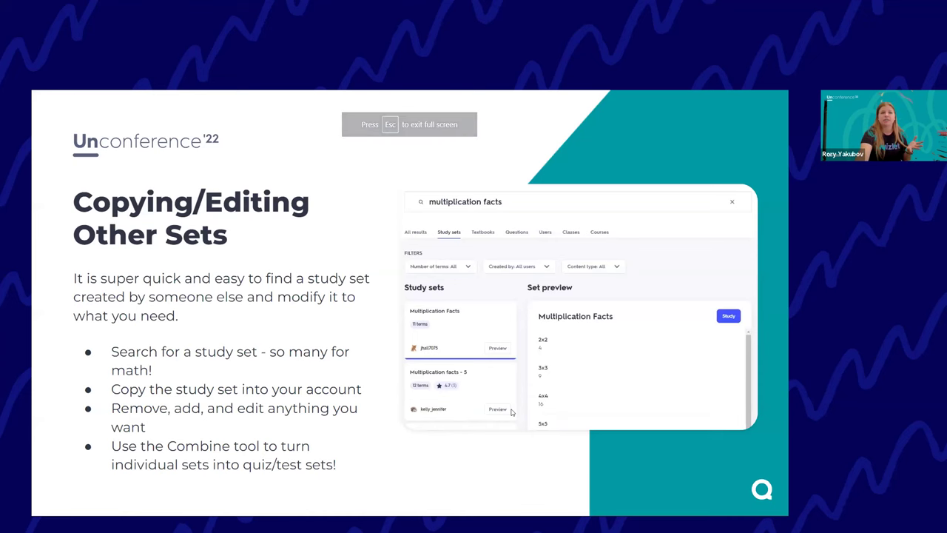
pyautogui.press('Right')
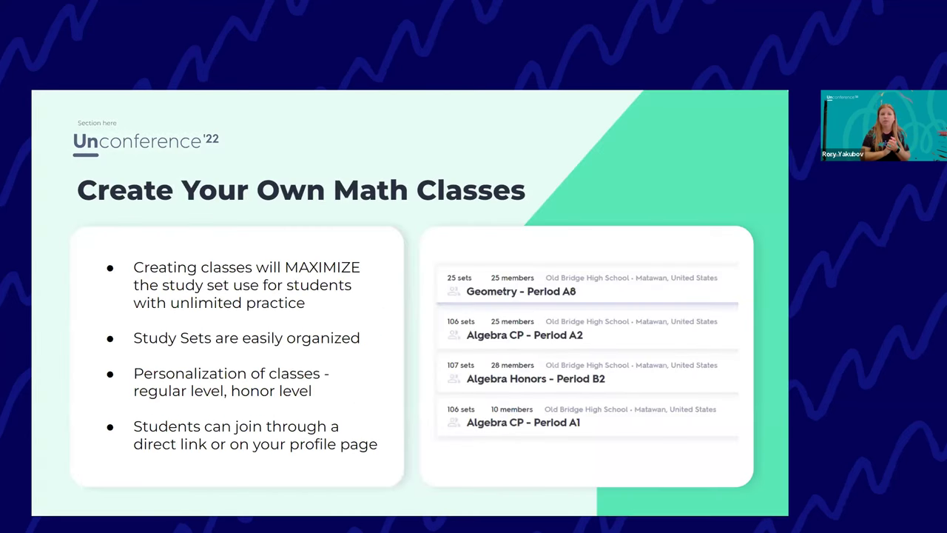
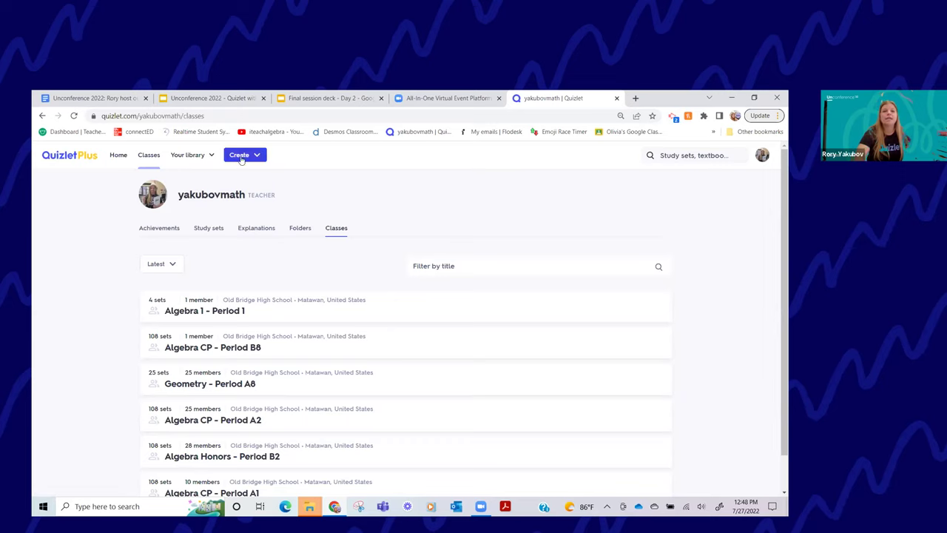
# Start a new Quizlet class and name it "Algebra 1 Honors - Period 2".
pyautogui.click(245, 159)
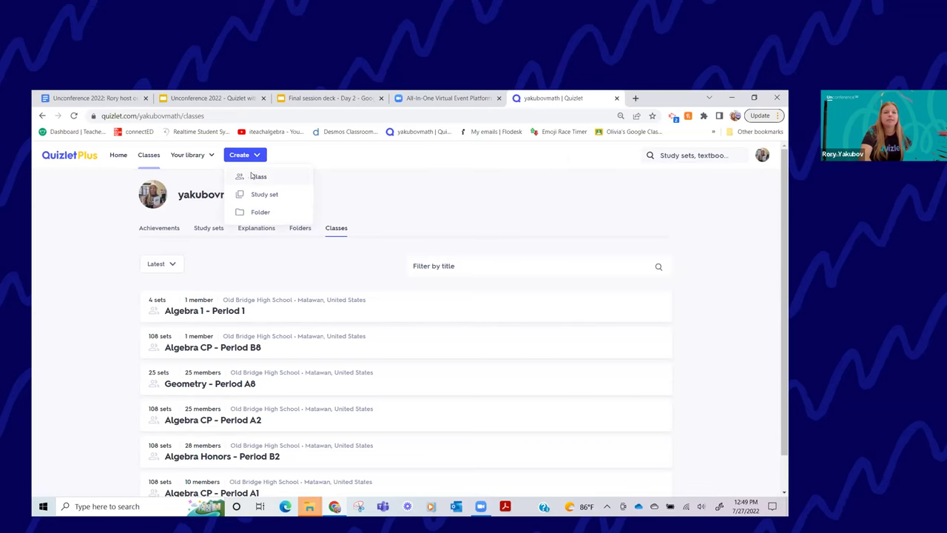
pyautogui.click(251, 176)
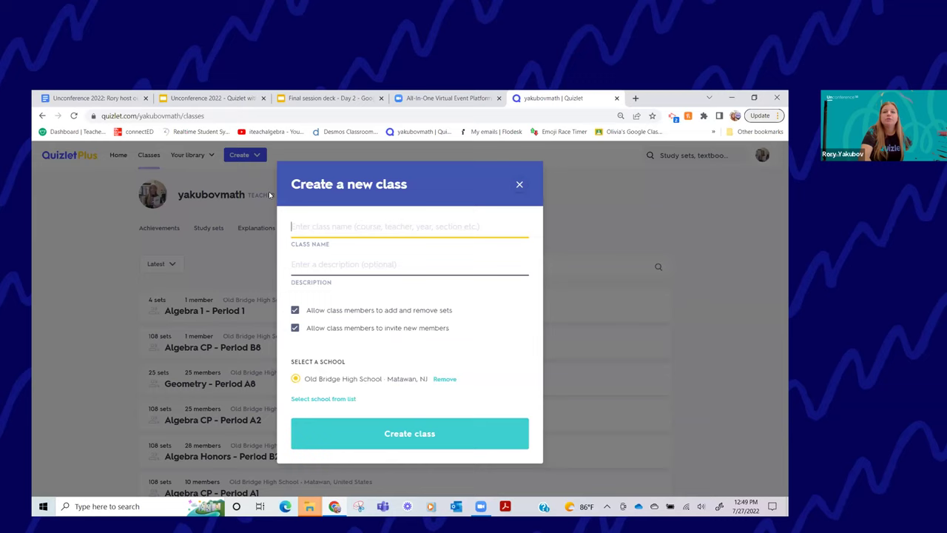
pyautogui.click(415, 180)
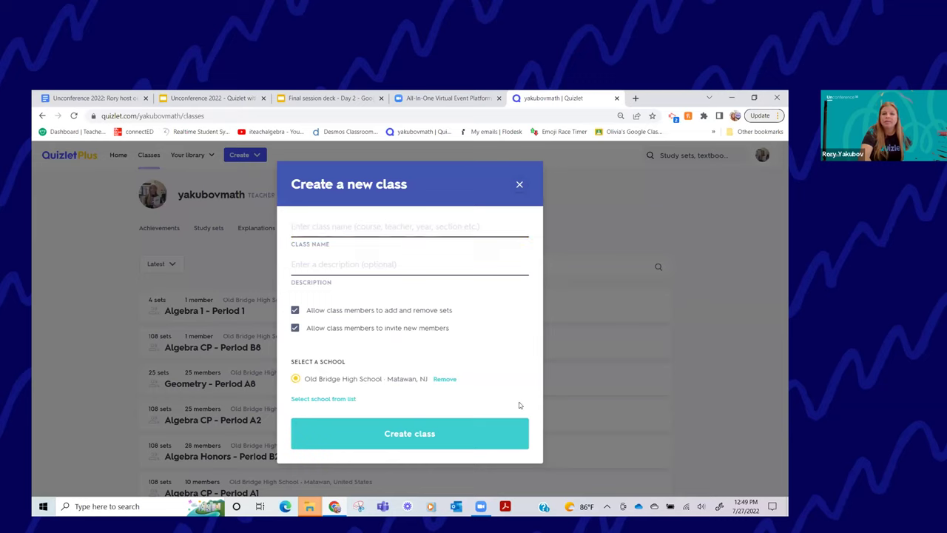
pyautogui.click(366, 230)
pyautogui.write('Algebra 1 ')
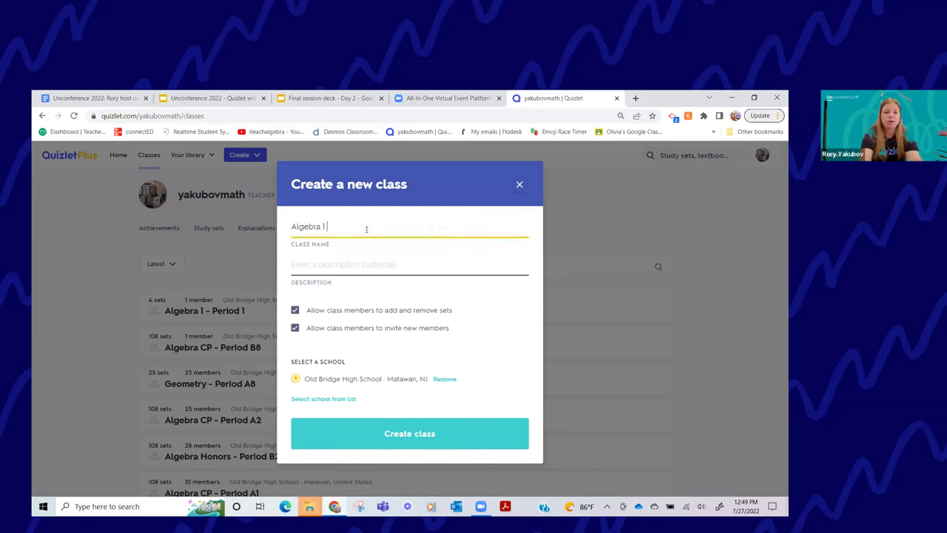
pyautogui.write('Honors - Period 2')
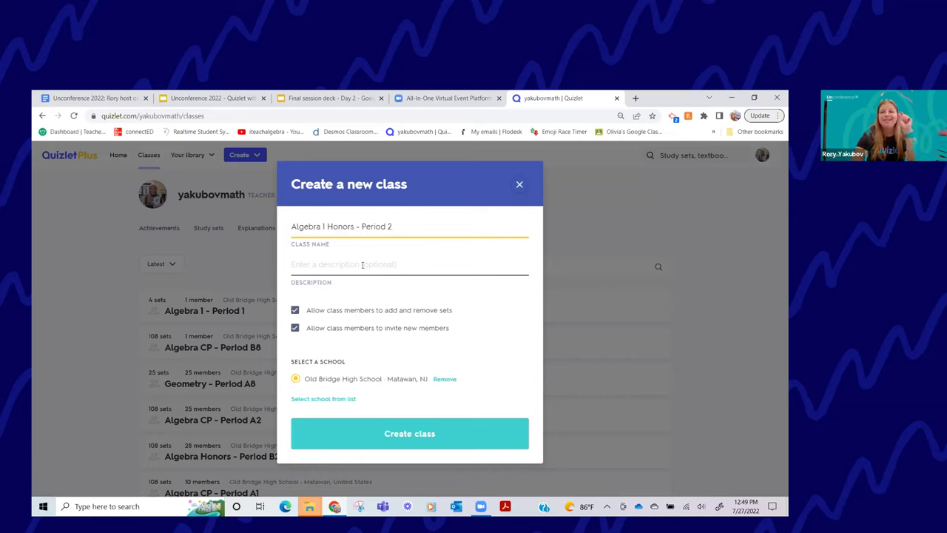
# Disallow class members from adding or removing sets and from inviting new members, and create the class.
pyautogui.click(296, 310)
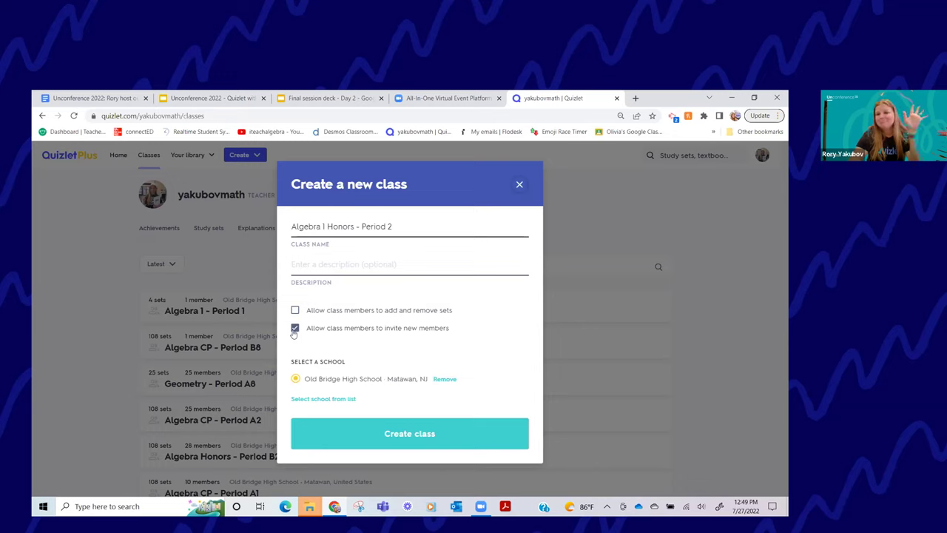
pyautogui.click(294, 329)
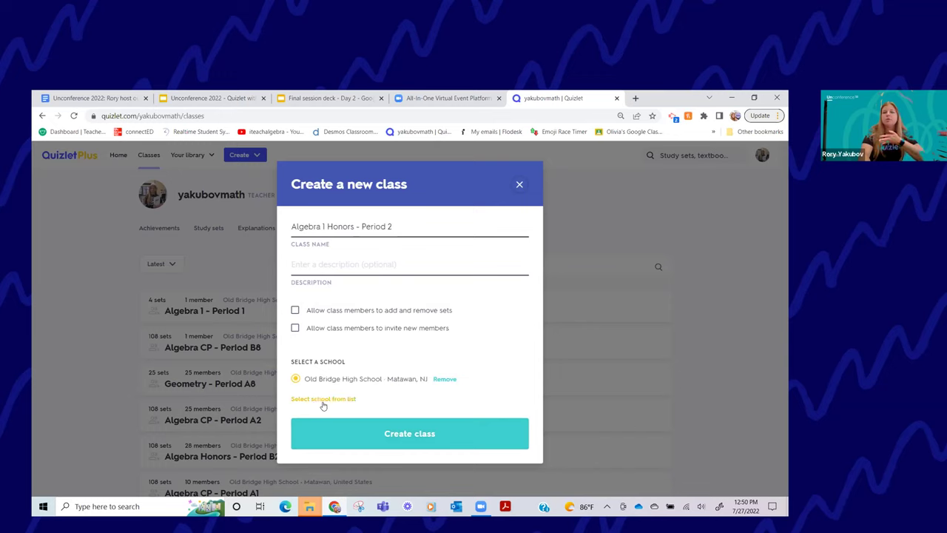
pyautogui.click(424, 432)
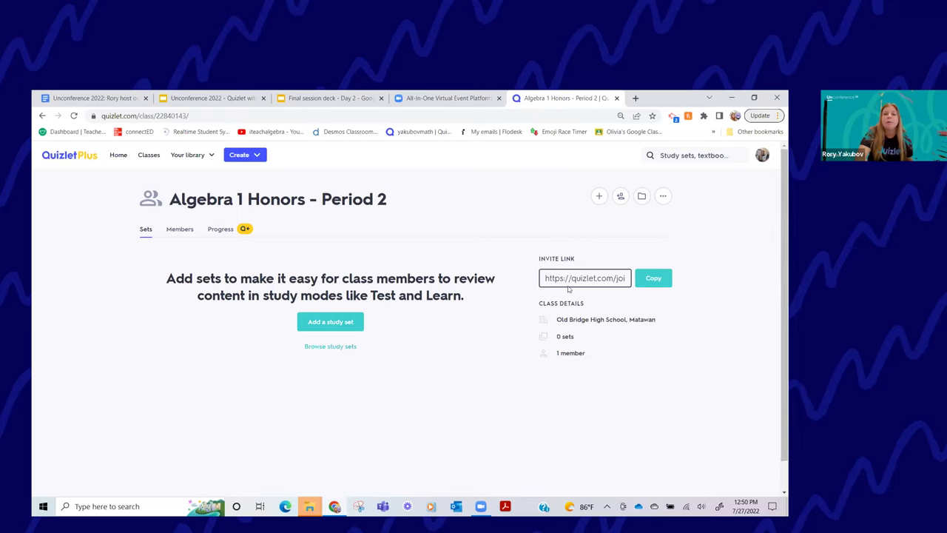
# Copy the invite link of the Algebra 1 Honors - Period 2 class.
pyautogui.click(642, 280)
pyautogui.click(651, 279)
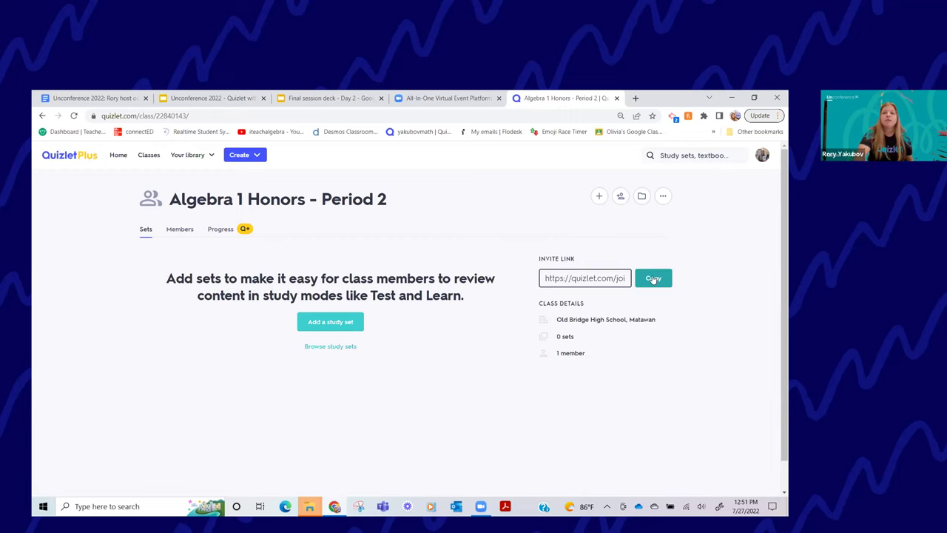
# Add the sets Algebra - Lesson 1.2 Order of Operations, the first Math Vocabulary and Graphs of Functions vocab to the Algebra 1 Honors - Period 2 class.
pyautogui.click(332, 323)
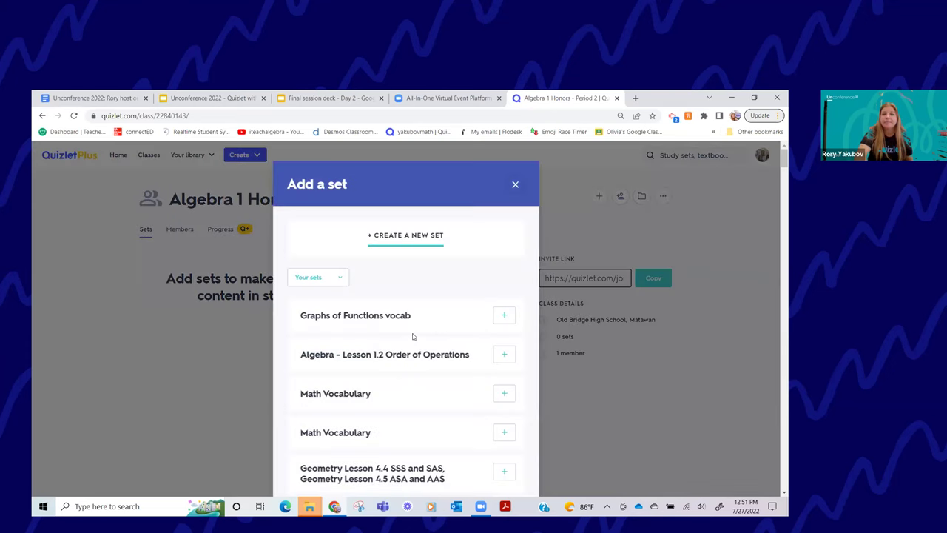
pyautogui.scroll(-1, 413, 337)
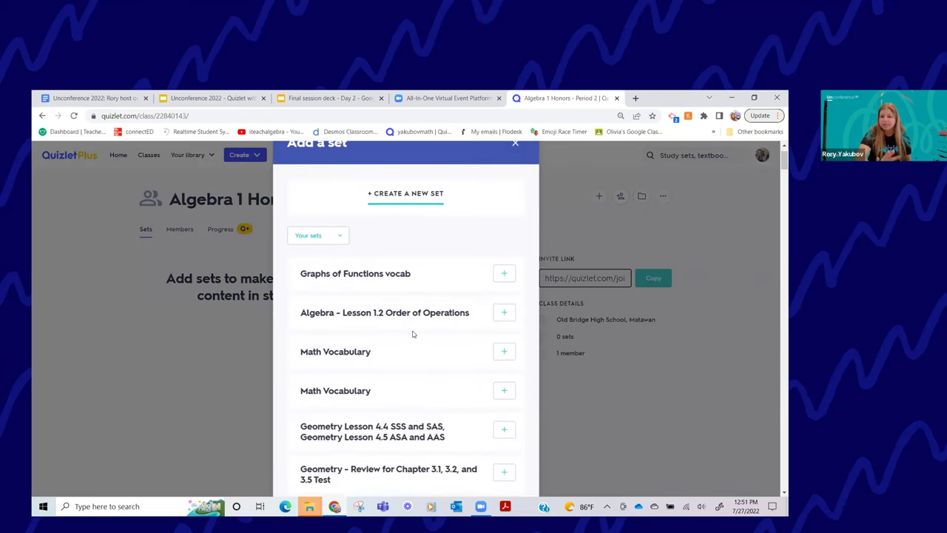
pyautogui.click(505, 315)
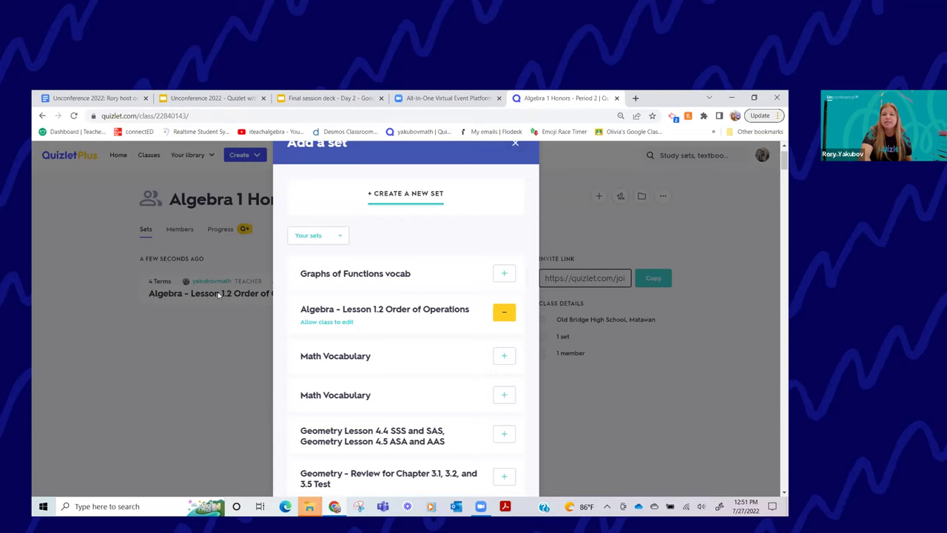
pyautogui.click(503, 357)
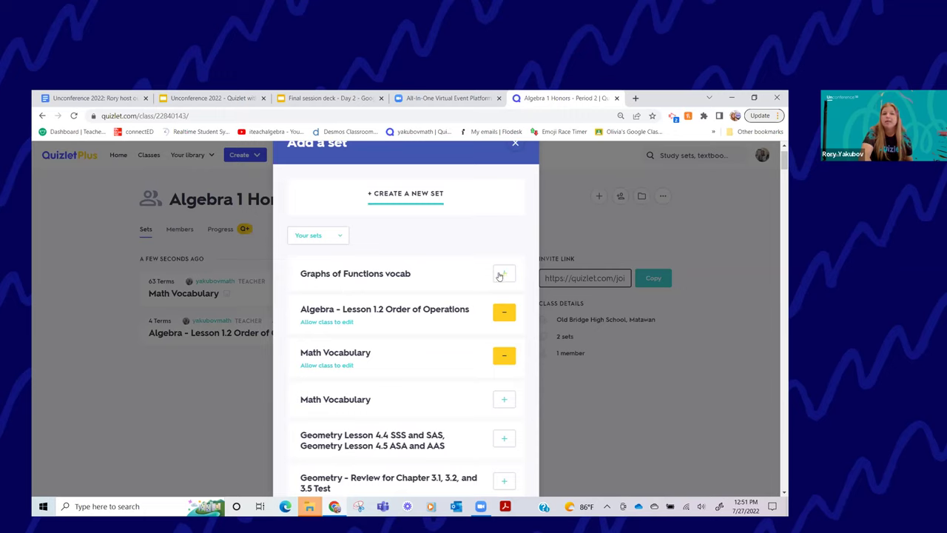
pyautogui.click(502, 275)
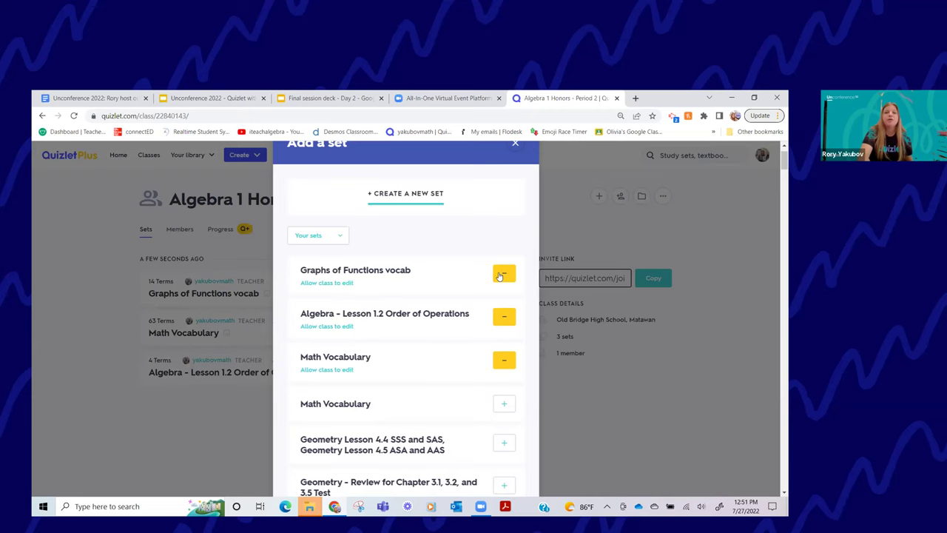
pyautogui.click(515, 143)
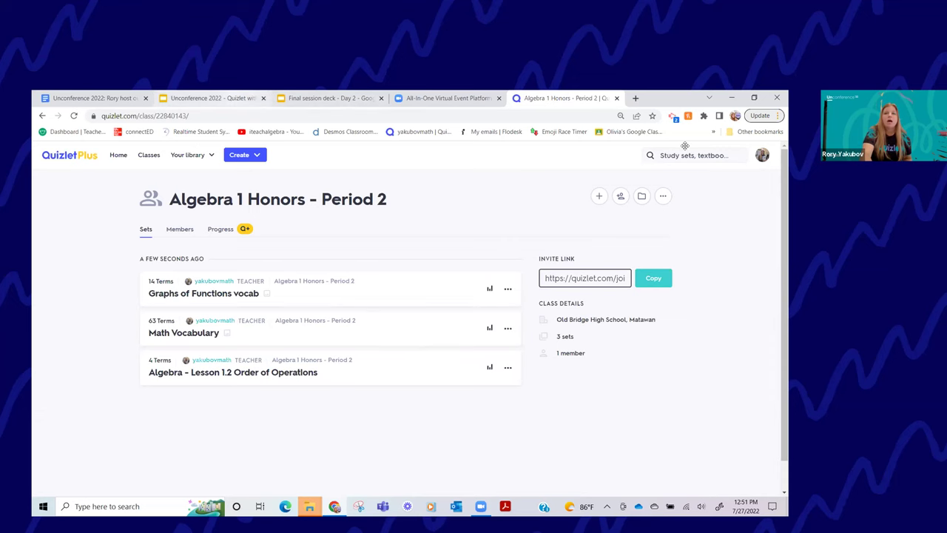
# Switch to the Google Slides deck, present it from the "Create Your Own Math Classes" slide and advance to "The Impact" slide.
pyautogui.hotkey('ctrl', '2')
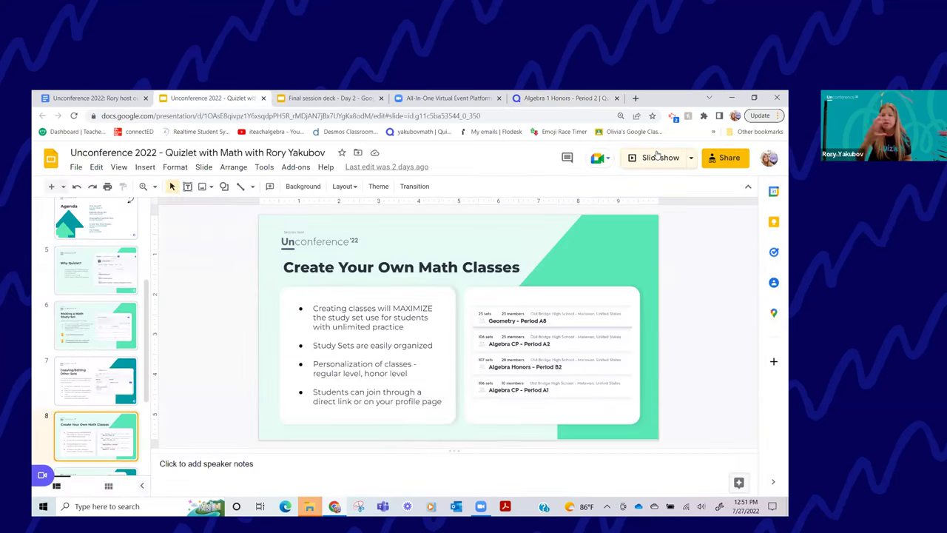
pyautogui.click(658, 155)
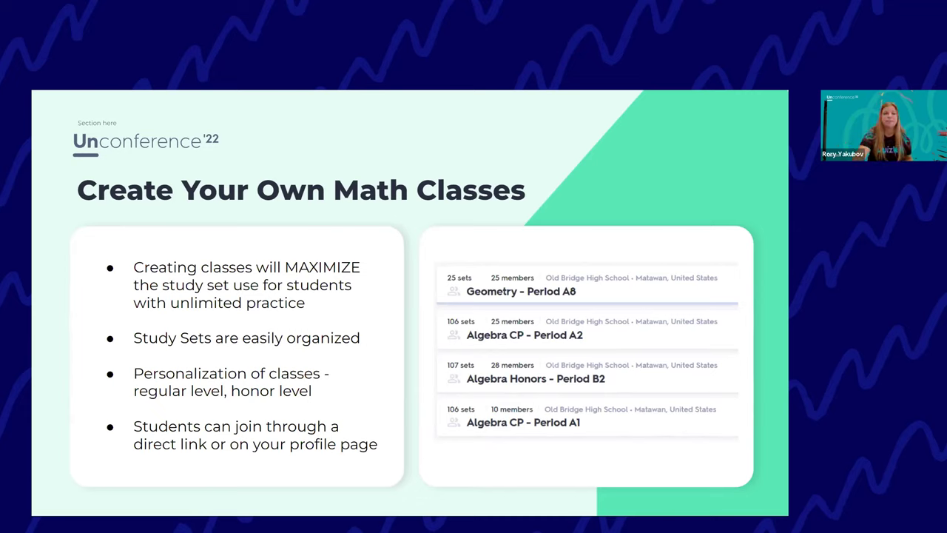
pyautogui.press('Right')
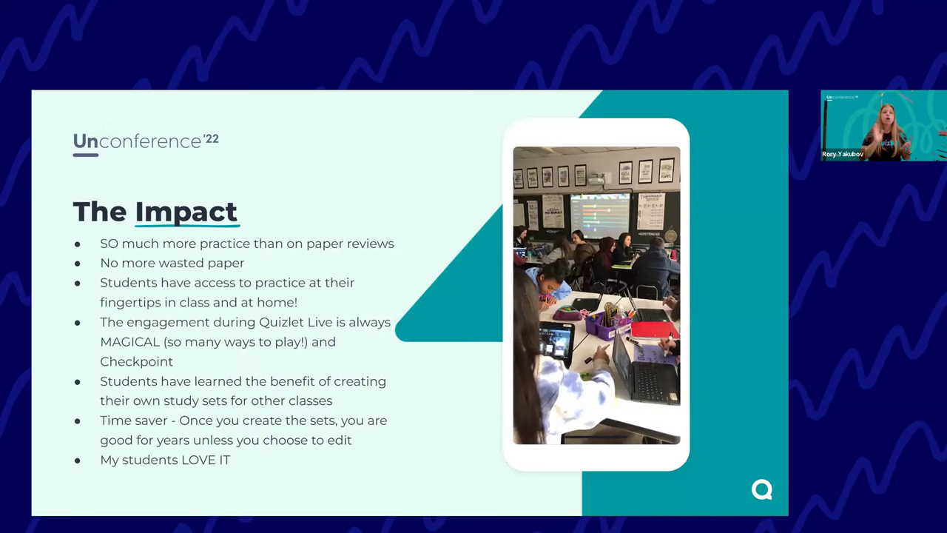